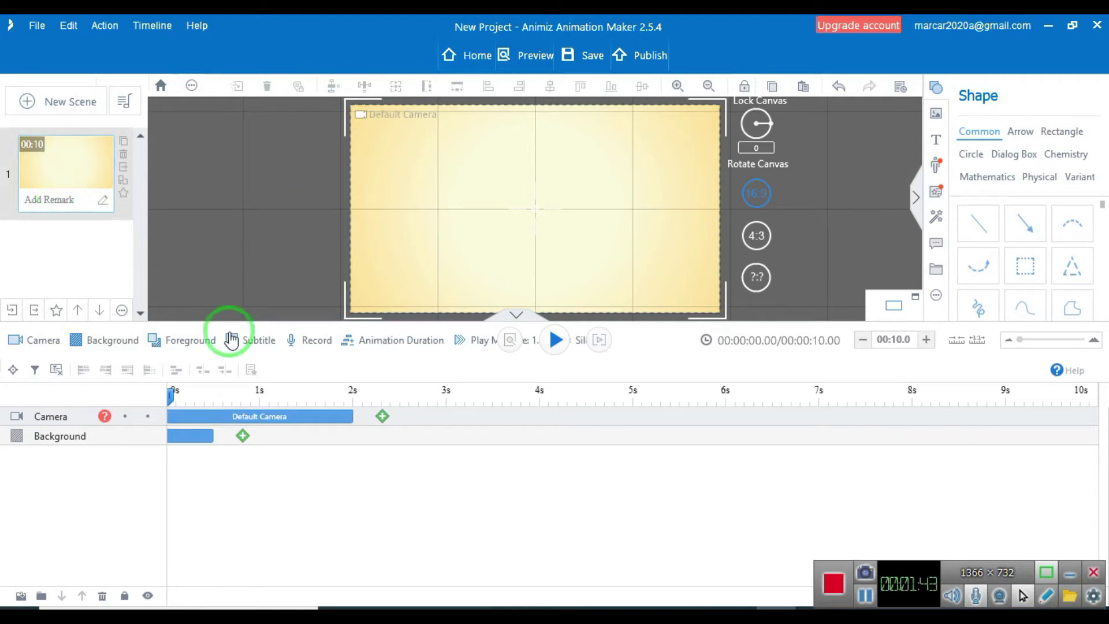
Extend the first background to 2 s, then add a coral red background after it and stretch that to about 3.5 s.
left_click_drag(212, 436, 352, 444)
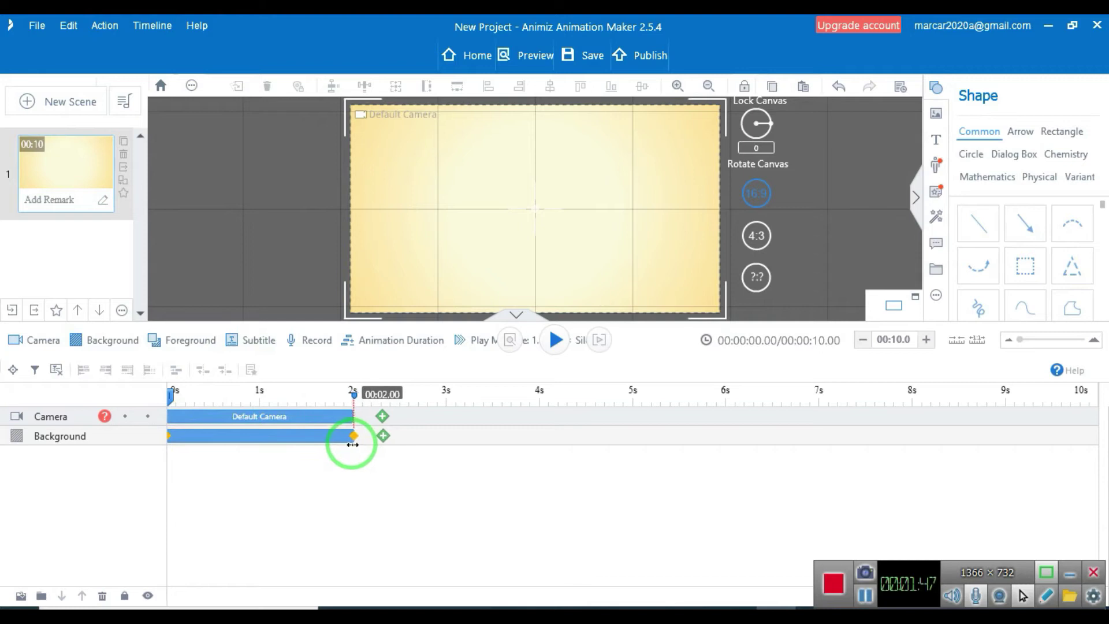
left_click(380, 435)
left_click(427, 156)
left_click(594, 507)
left_click_drag(408, 436, 496, 436)
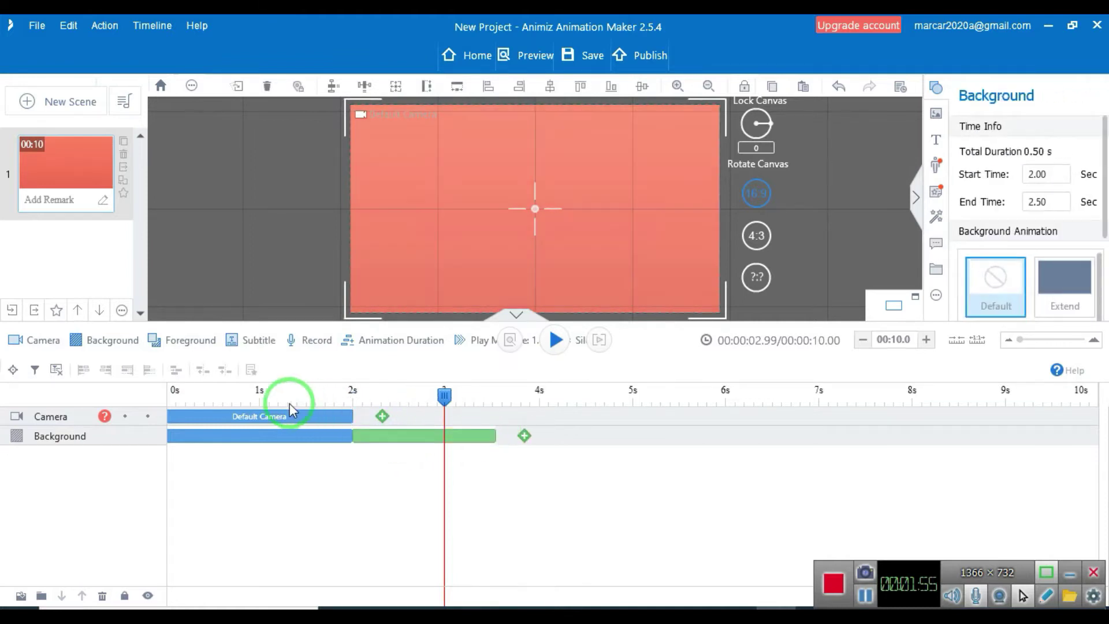
Play the scene from the start to check the background change, and return the playhead to 0 s.
left_click(210, 395)
left_click(200, 393)
left_click(555, 340)
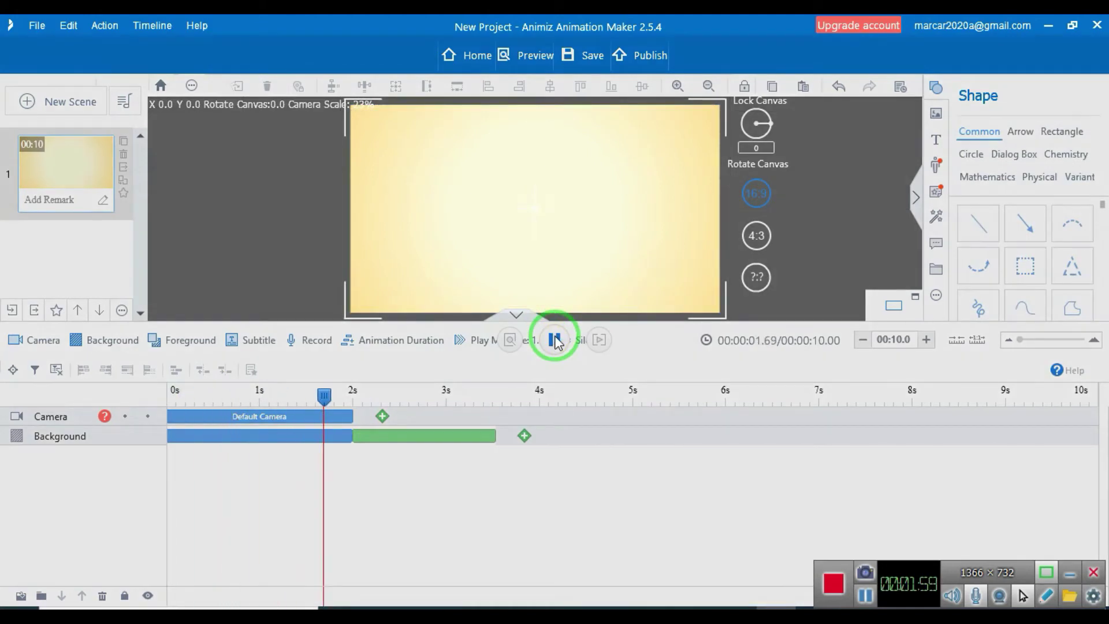
left_click(555, 339)
left_click(467, 399)
left_click_drag(469, 405, 60, 419)
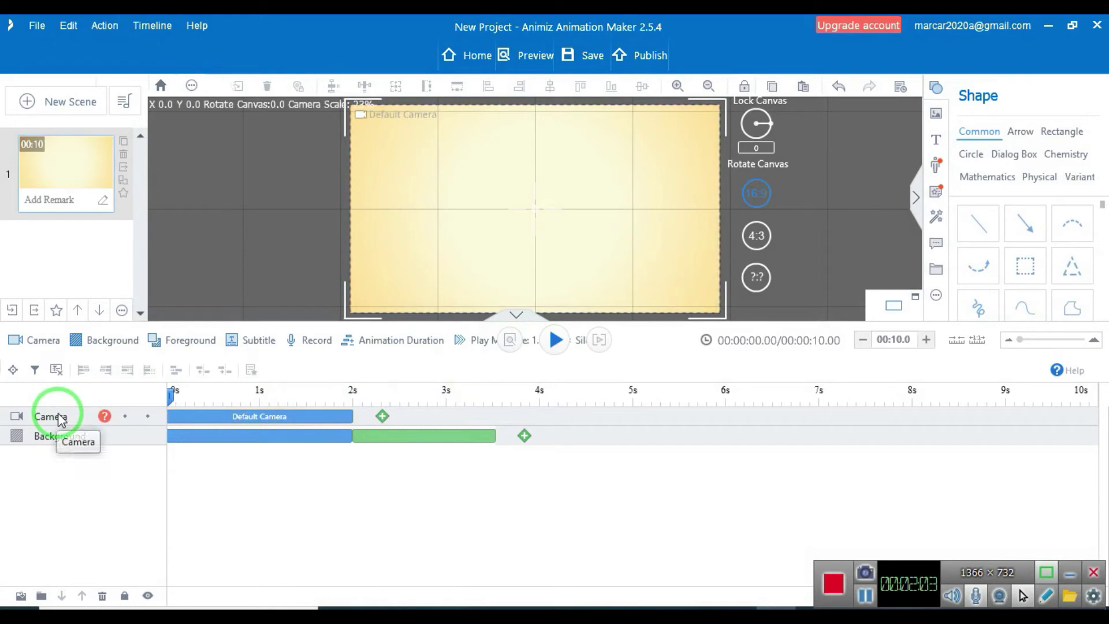
Add the Littleboy role with the Amazing action and place the character in the right part of the canvas.
left_click(929, 163)
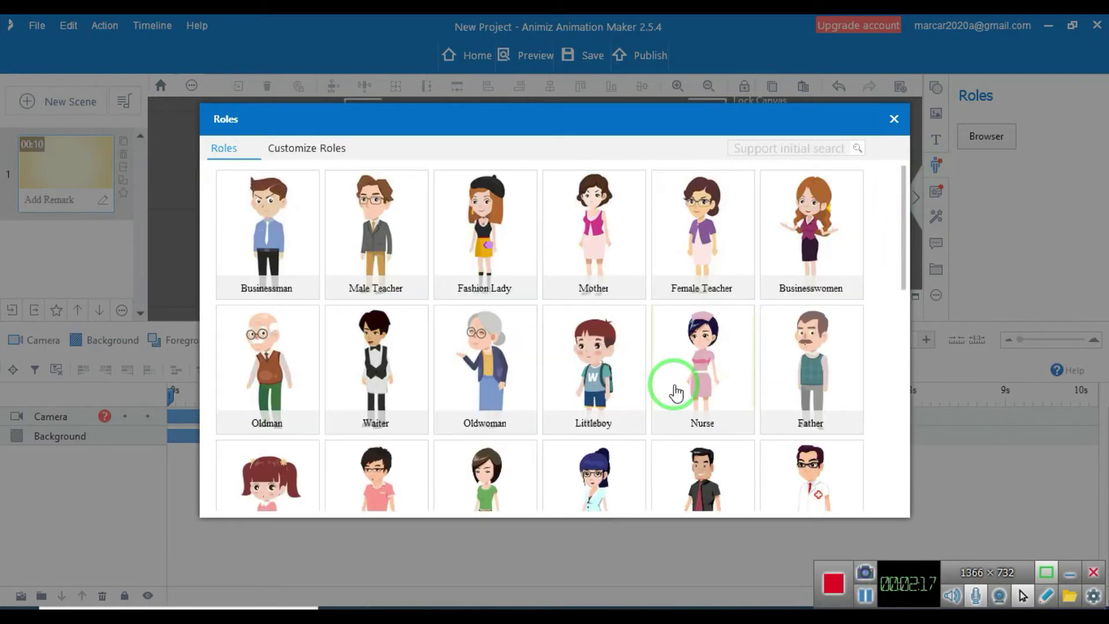
scroll(589, 376, "down", 1)
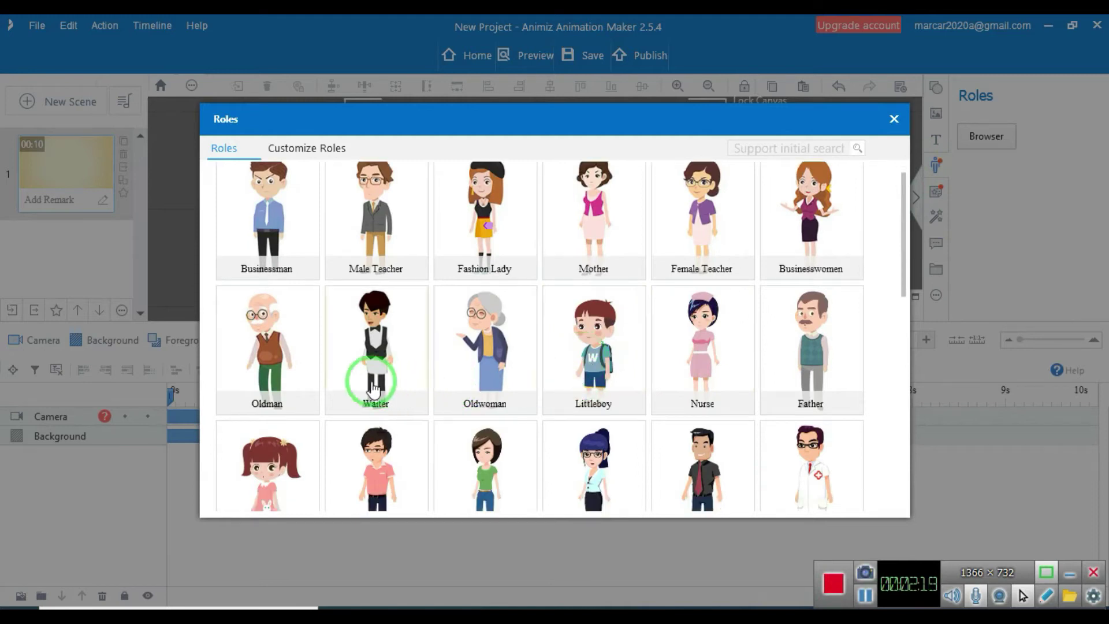
left_click(600, 341)
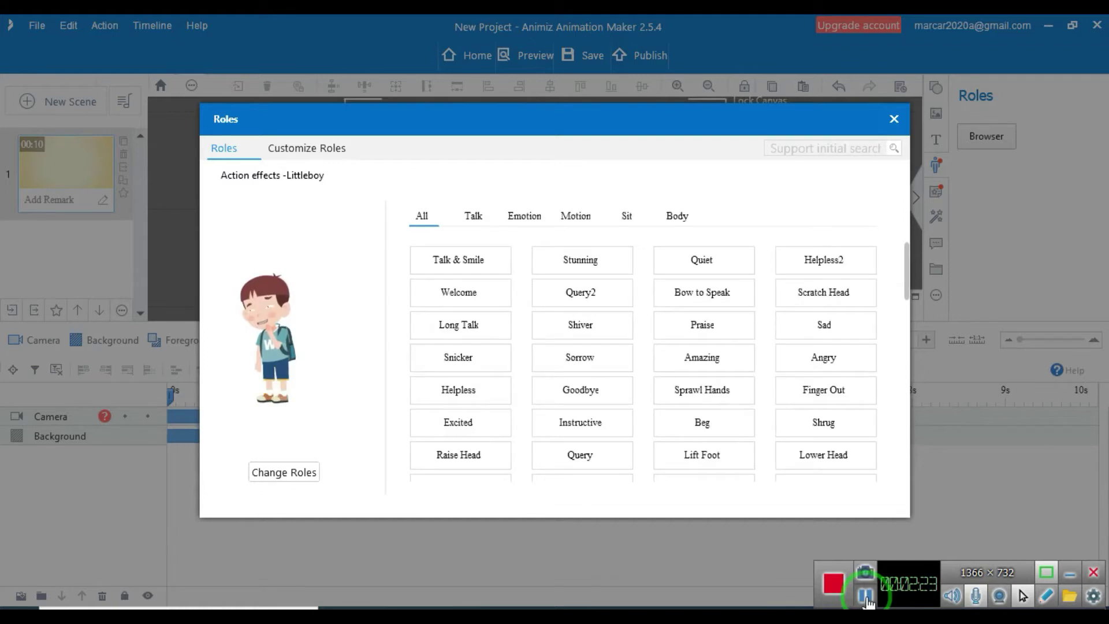
left_click(543, 399)
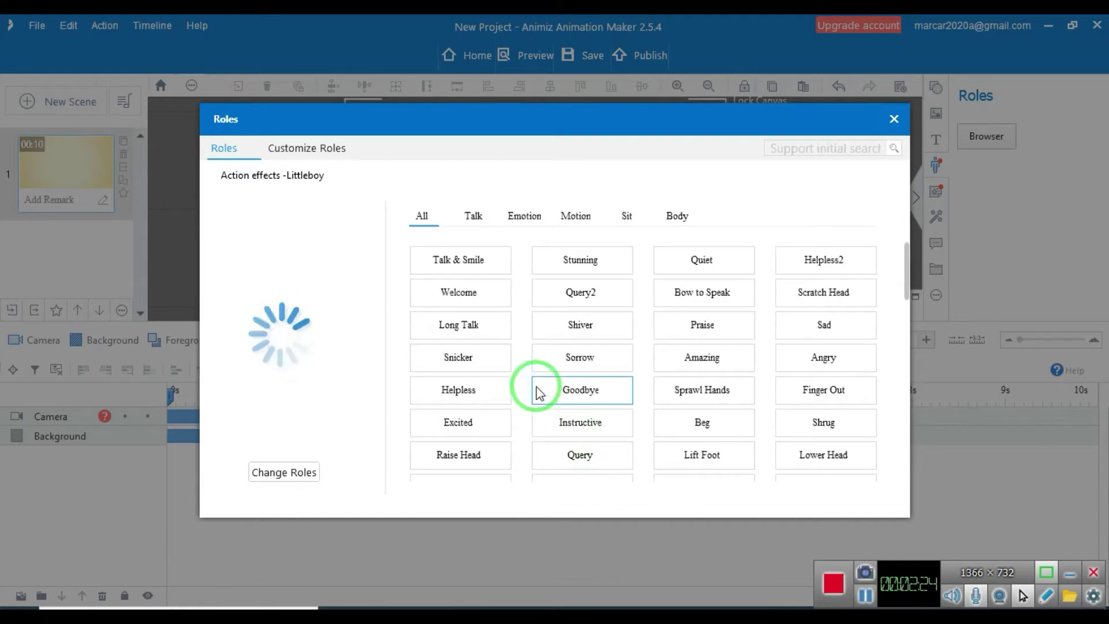
left_click(474, 222)
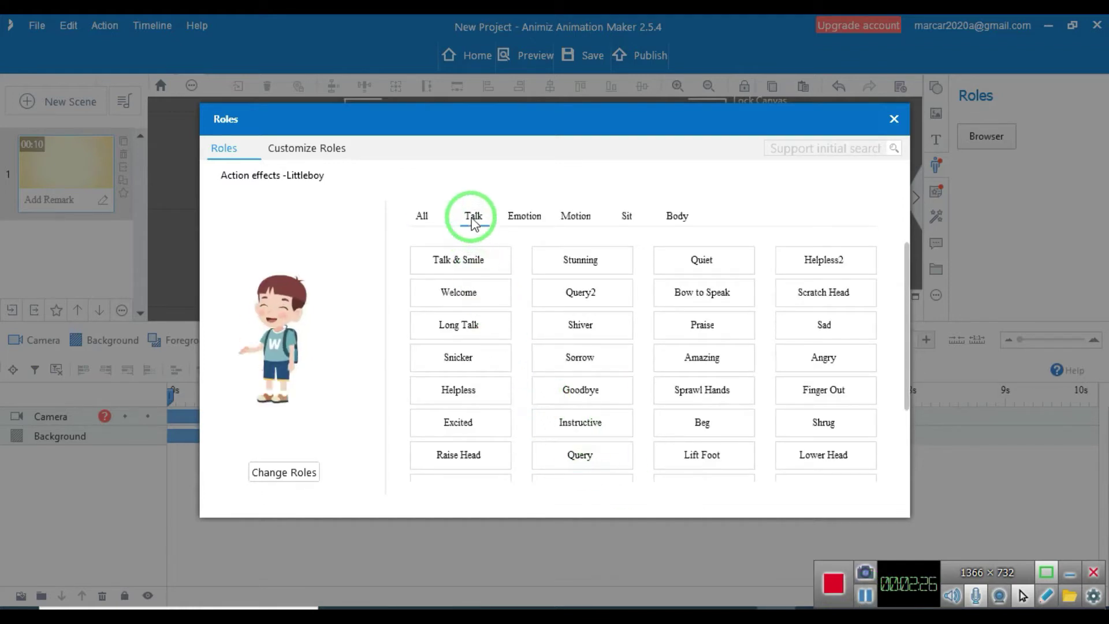
left_click(549, 326)
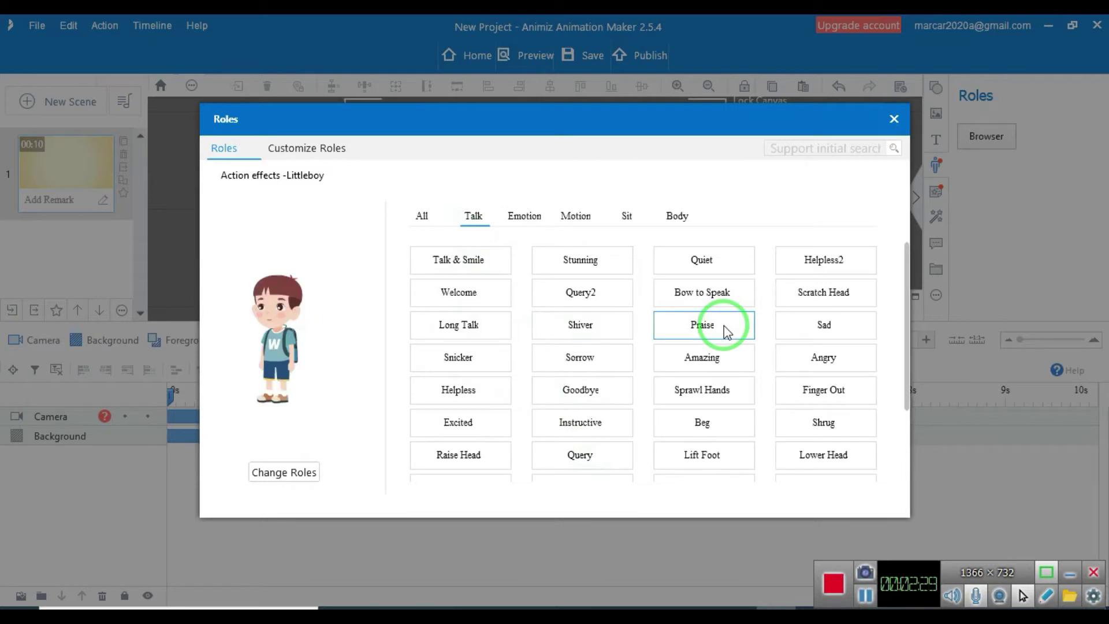
left_click(716, 358)
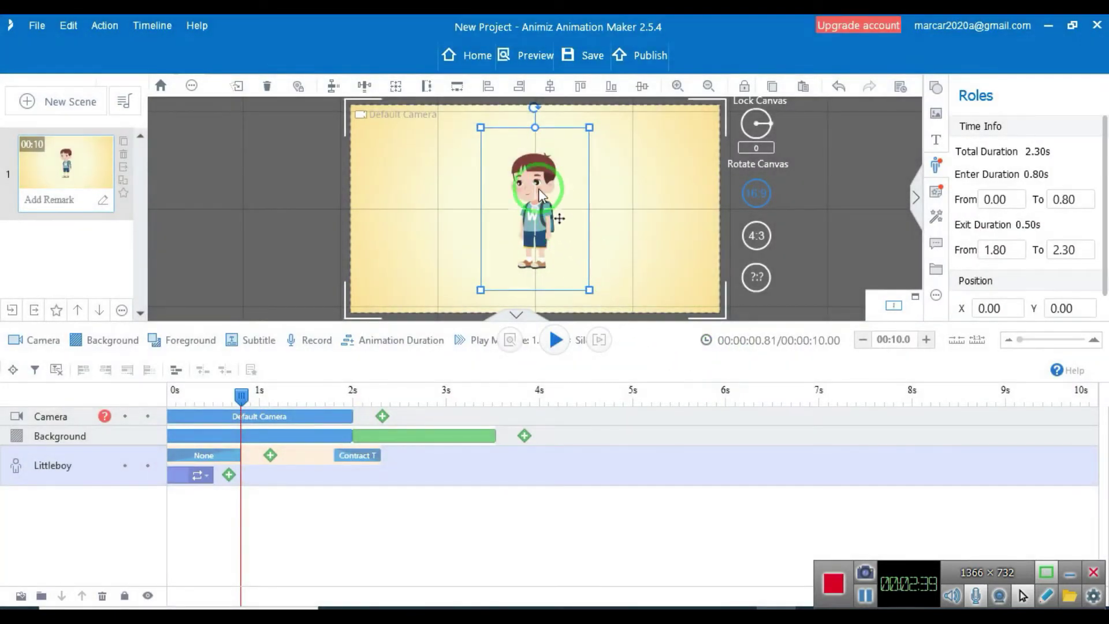
left_click_drag(538, 189, 636, 190)
Play the scene twice from the start to check how long the Littleboy character stays on the canvas.
left_click_drag(241, 395, 148, 396)
left_click(495, 387)
left_click(556, 339)
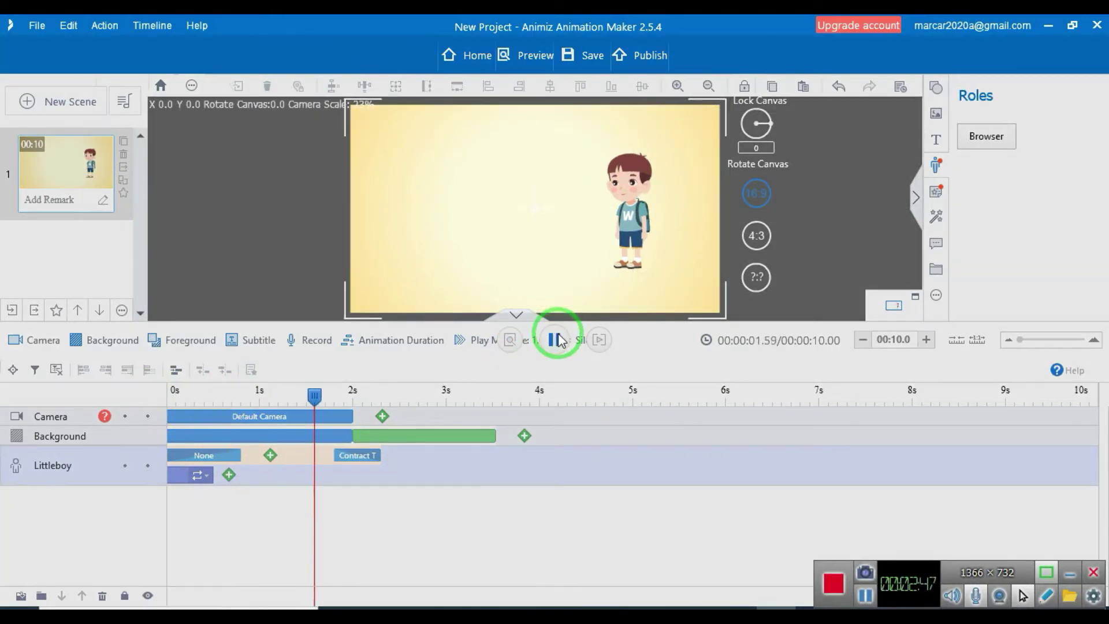
left_click(417, 419)
left_click_drag(414, 394, 123, 406)
left_click(238, 468)
left_click(288, 457)
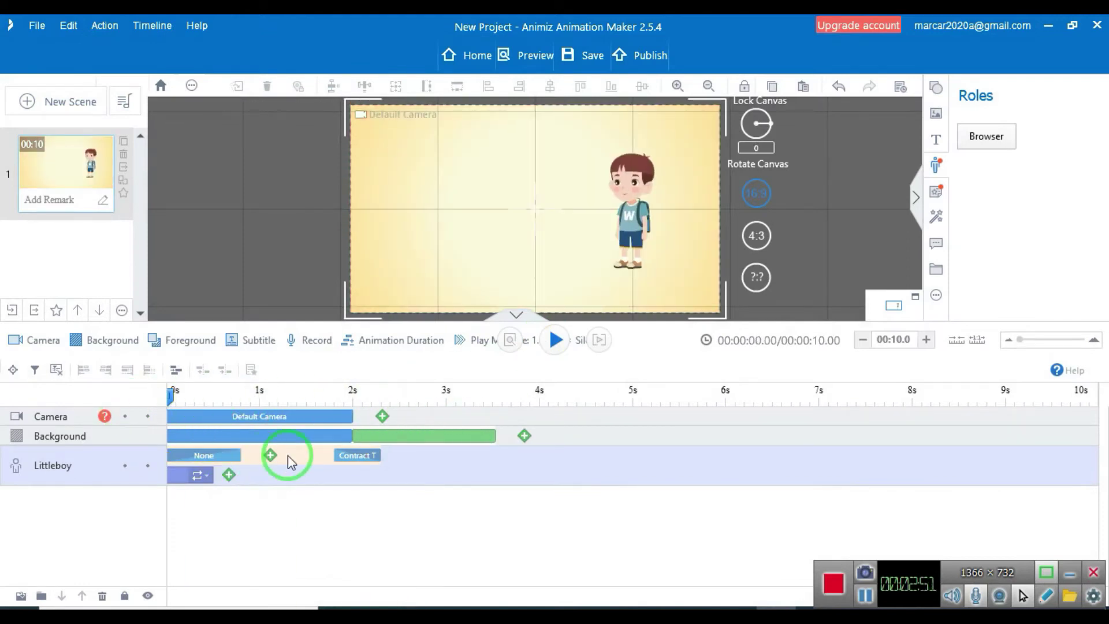
left_click(554, 339)
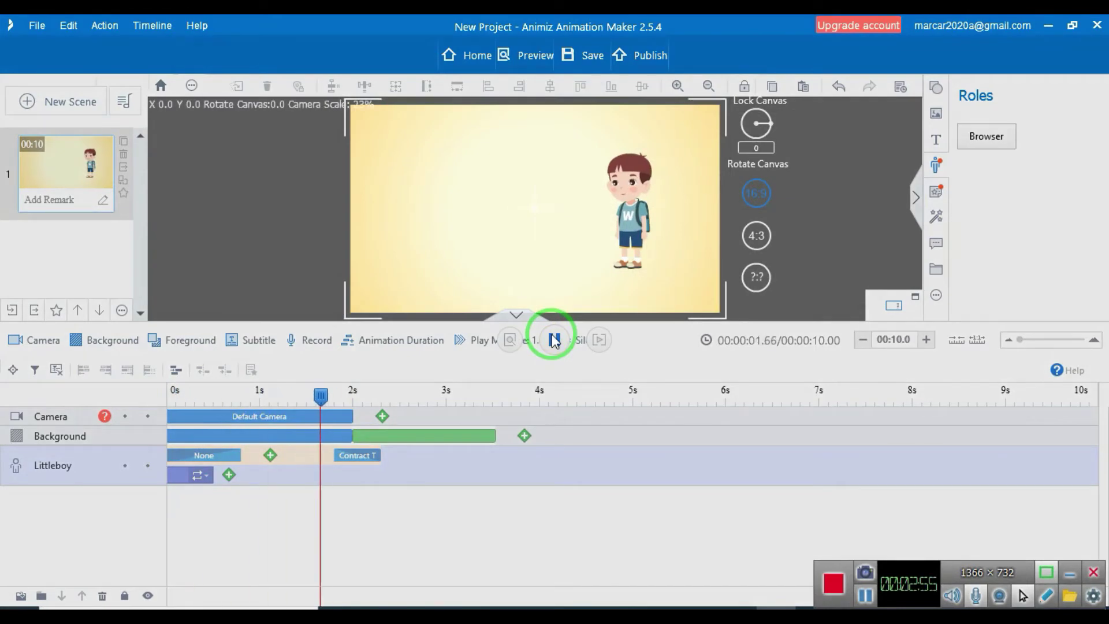
left_click(554, 339)
left_click(292, 458)
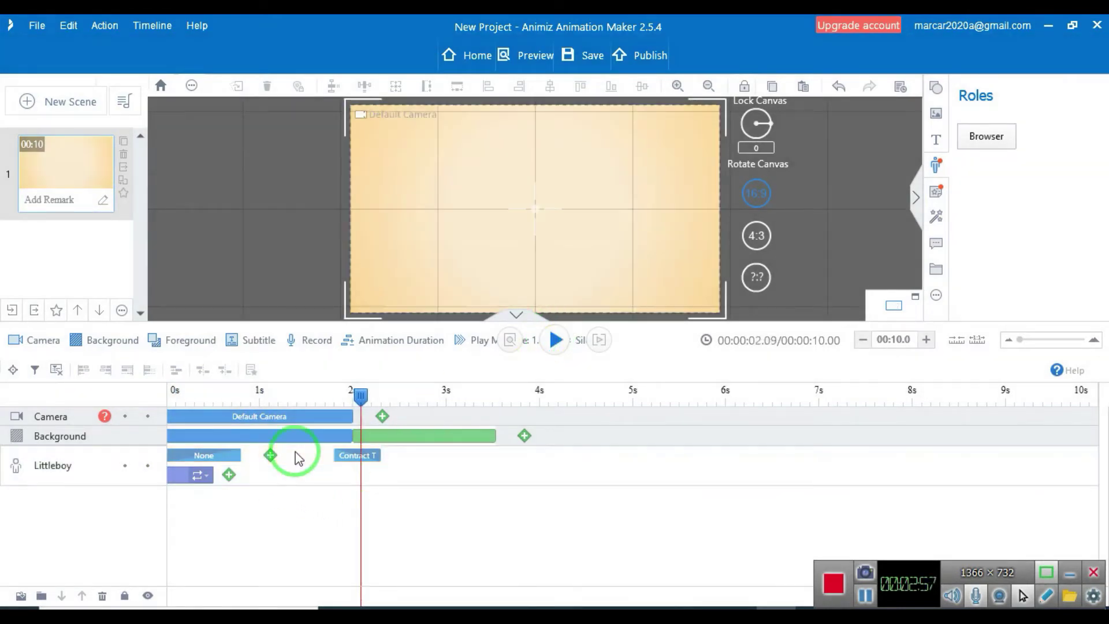
Stretch Littleboy's Amazing action to about 4 s and play the scene from the start.
left_click_drag(184, 478, 549, 484)
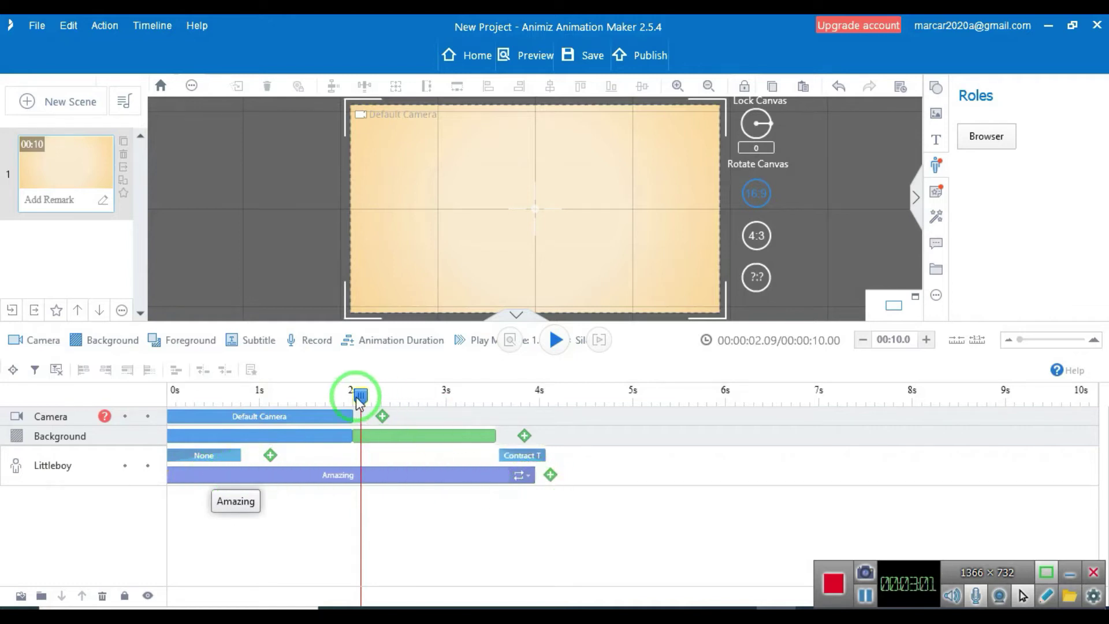
left_click_drag(360, 397, 136, 394)
left_click(554, 341)
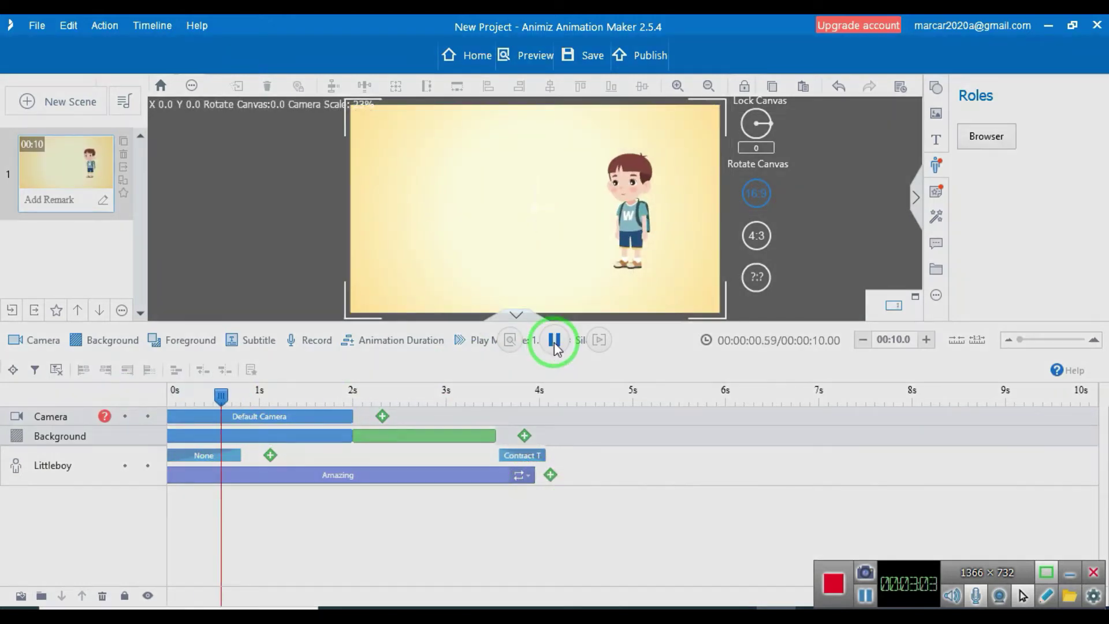
left_click(298, 479)
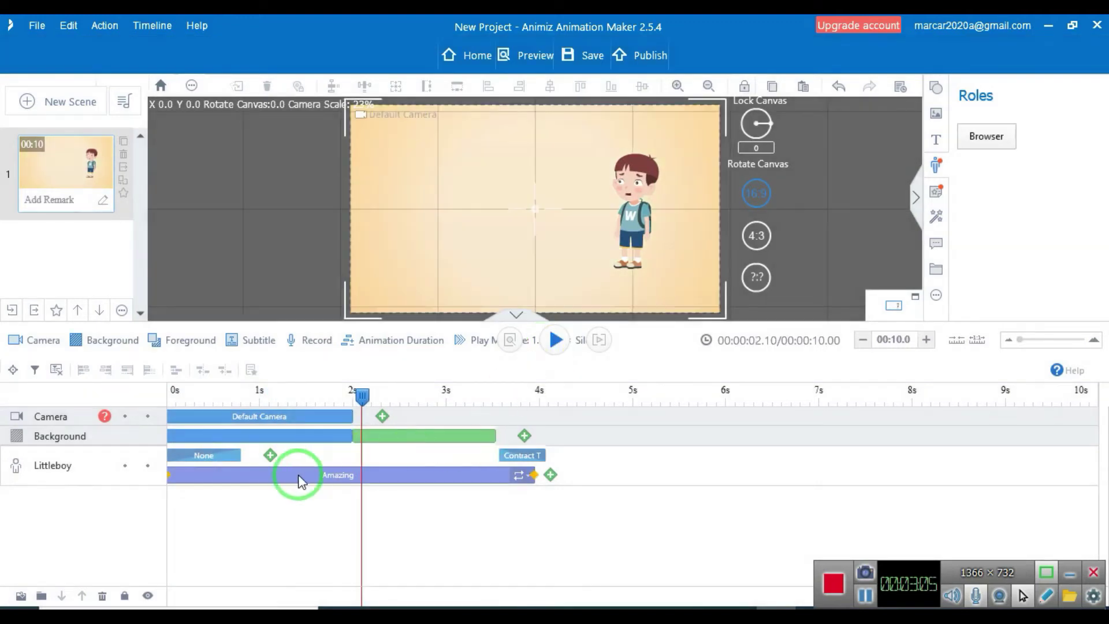
Extend Littleboy's Amazing action to 5.78 s, shift the second background to start there, and stretch the first background to meet it.
left_click(534, 475)
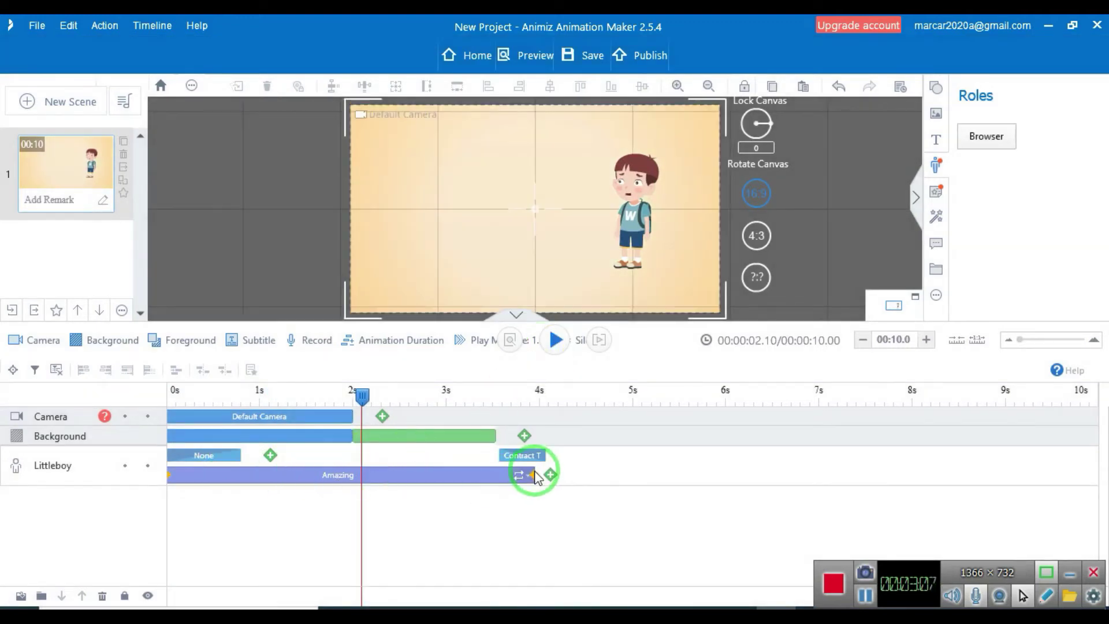
left_click_drag(535, 476, 704, 475)
left_click_drag(468, 438, 816, 451)
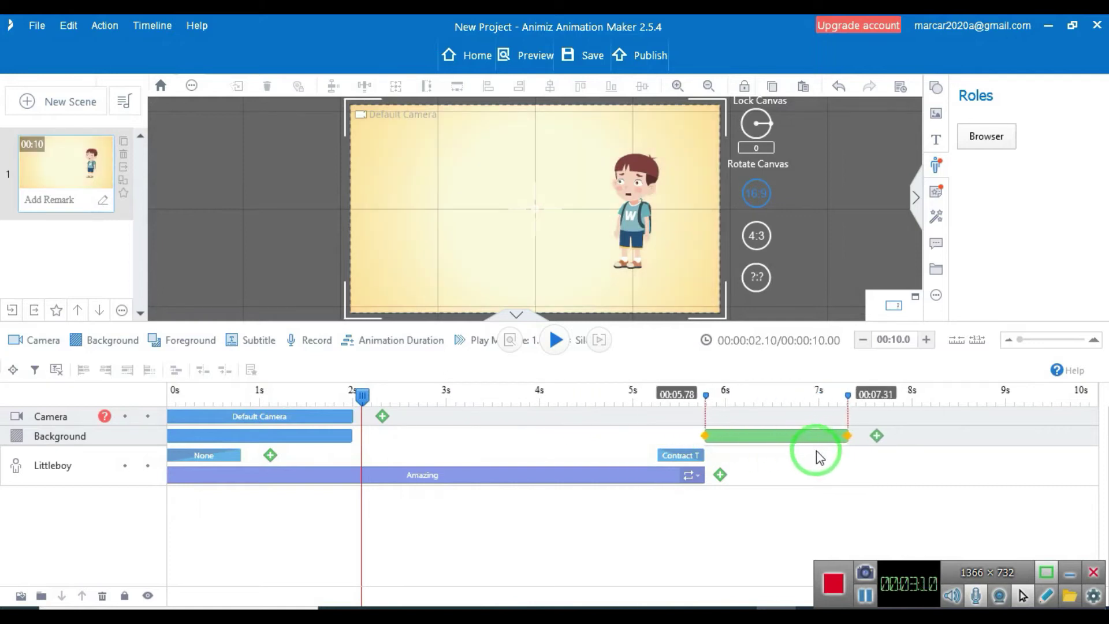
left_click(275, 430)
left_click_drag(351, 435, 704, 454)
Play the scene from the start to see where Littleboy's Amazing action finishes.
left_click_drag(647, 396, 103, 427)
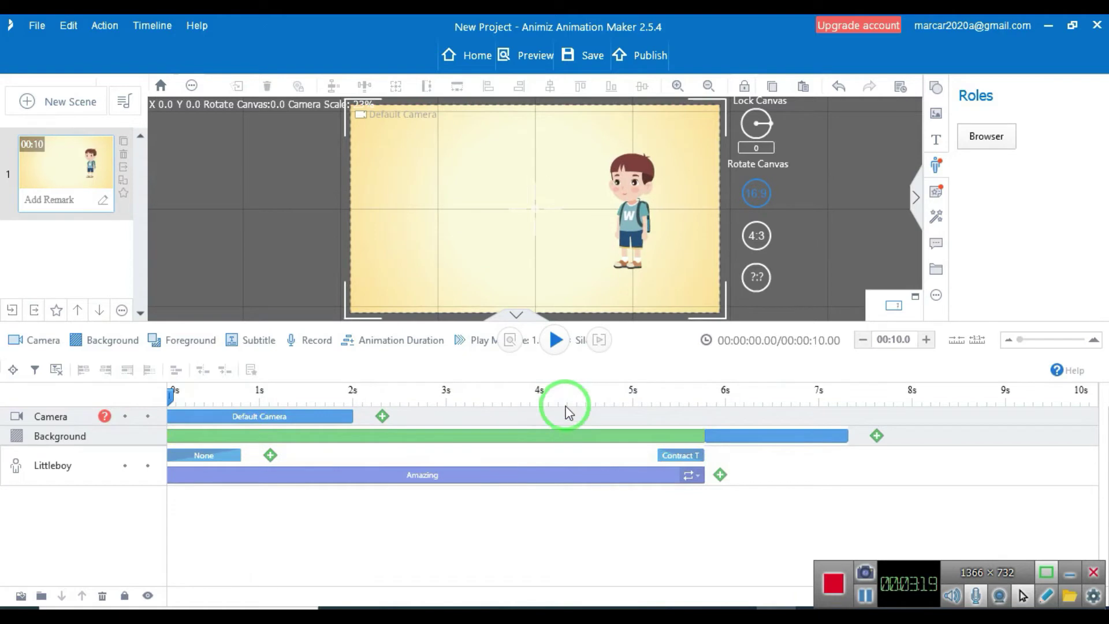
left_click(565, 341)
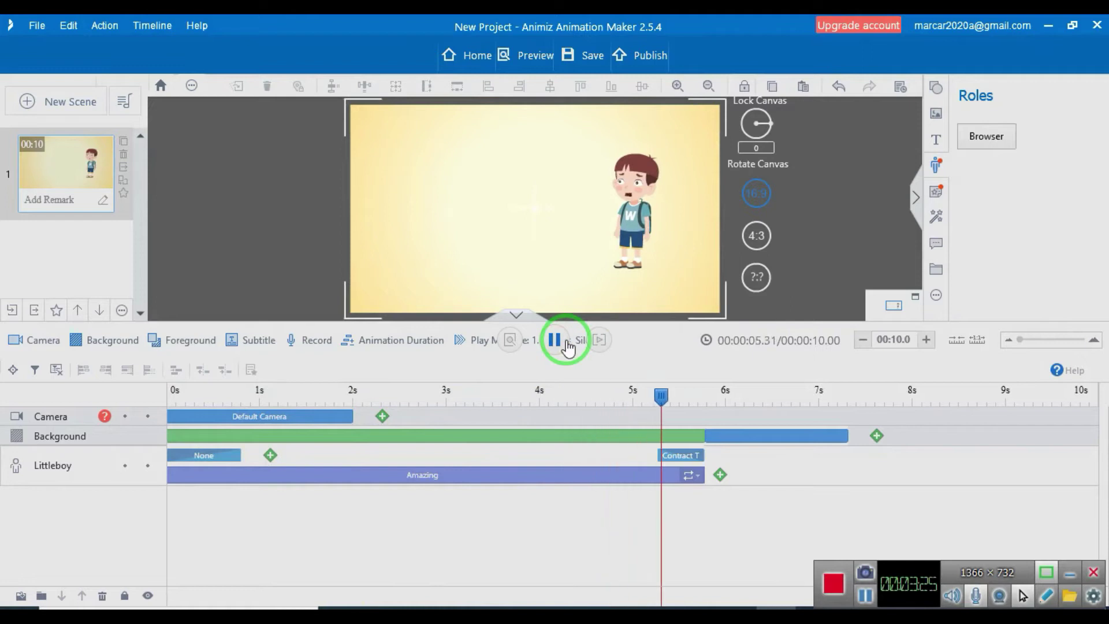
left_click(566, 339)
Shorten Littleboy's Amazing action and the first background to 3.89 s, with the second background following directly, and rewind to 0 s.
left_click_drag(662, 399, 531, 393)
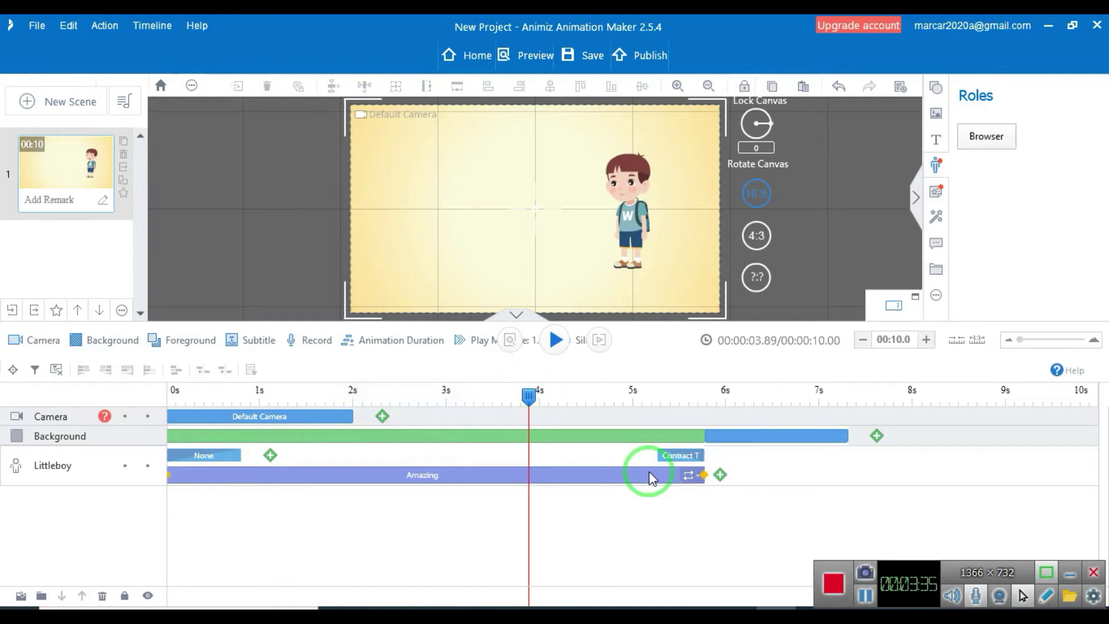
left_click_drag(704, 476, 525, 475)
left_click(699, 436)
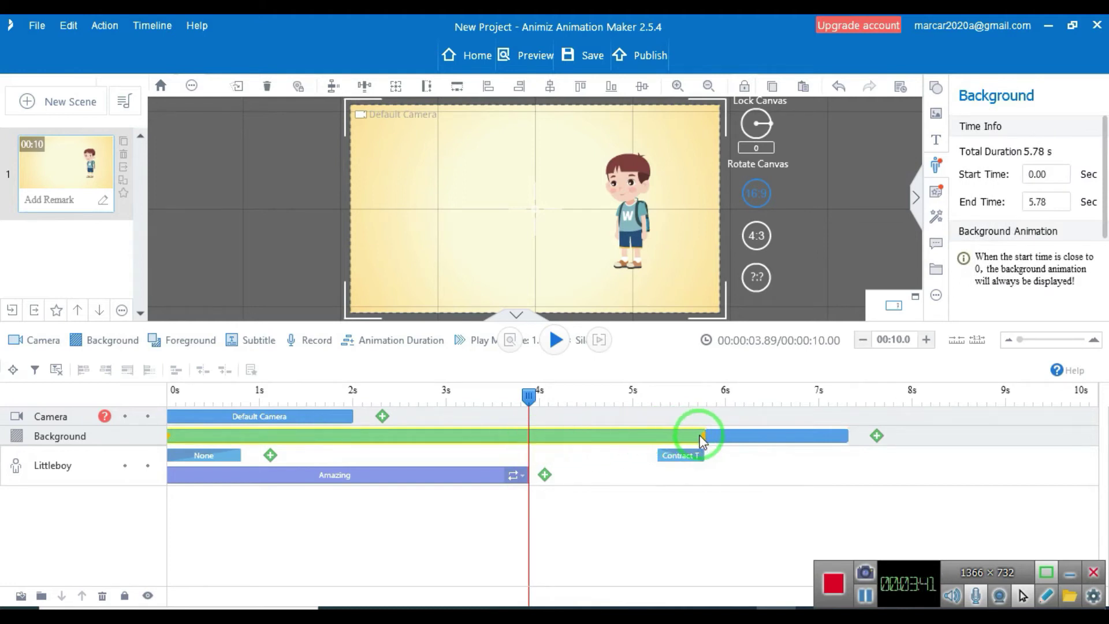
left_click_drag(705, 436, 528, 434)
left_click(798, 440)
left_click_drag(799, 445, 106, 398)
left_click(254, 505)
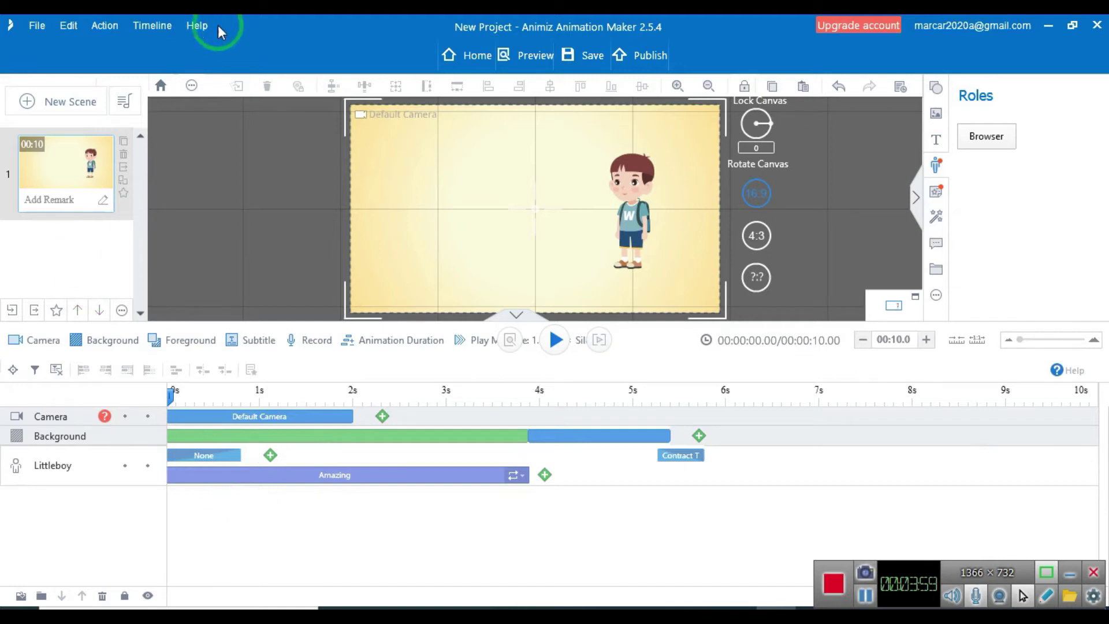
Open voice recording for the timeline, play the scene to rehearse the timing, and rewind to 0 s.
left_click(151, 27)
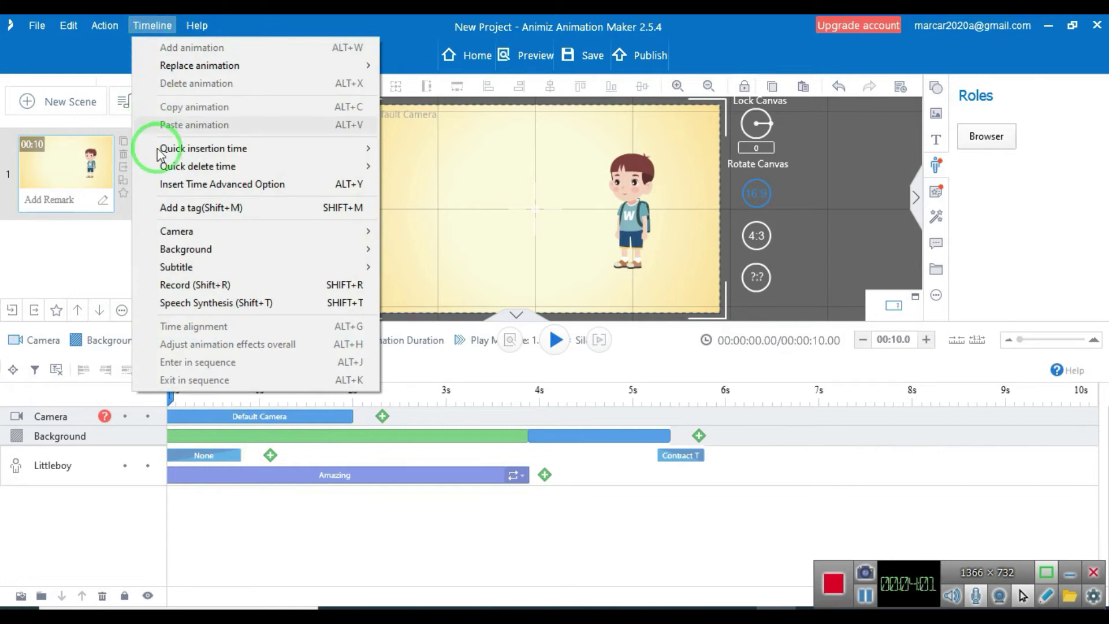
left_click(196, 285)
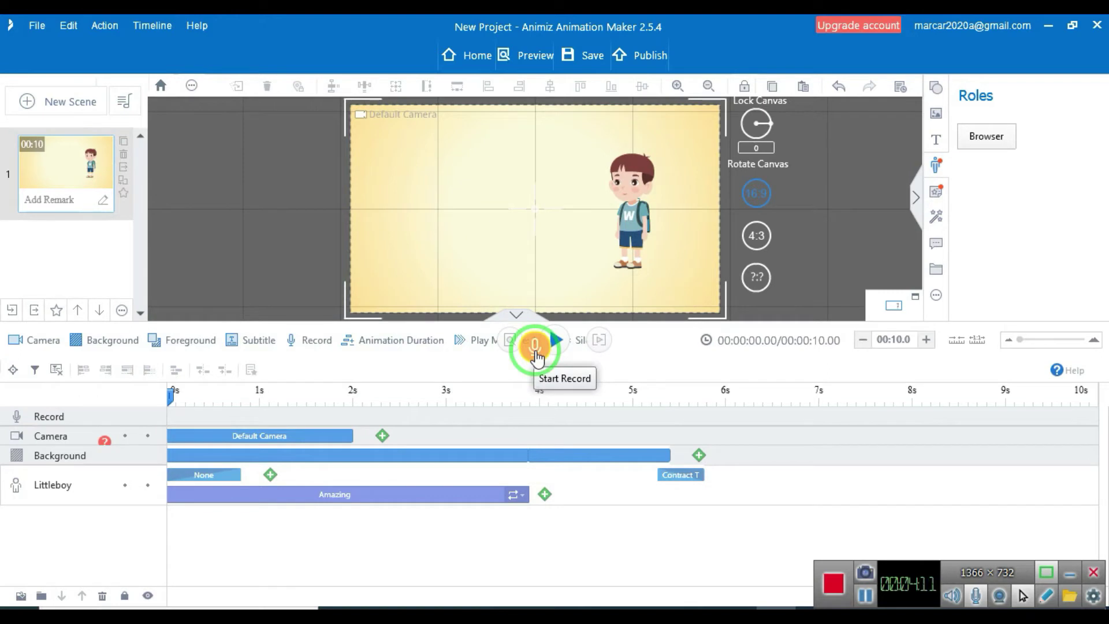
left_click_drag(242, 400, 170, 401)
left_click(556, 339)
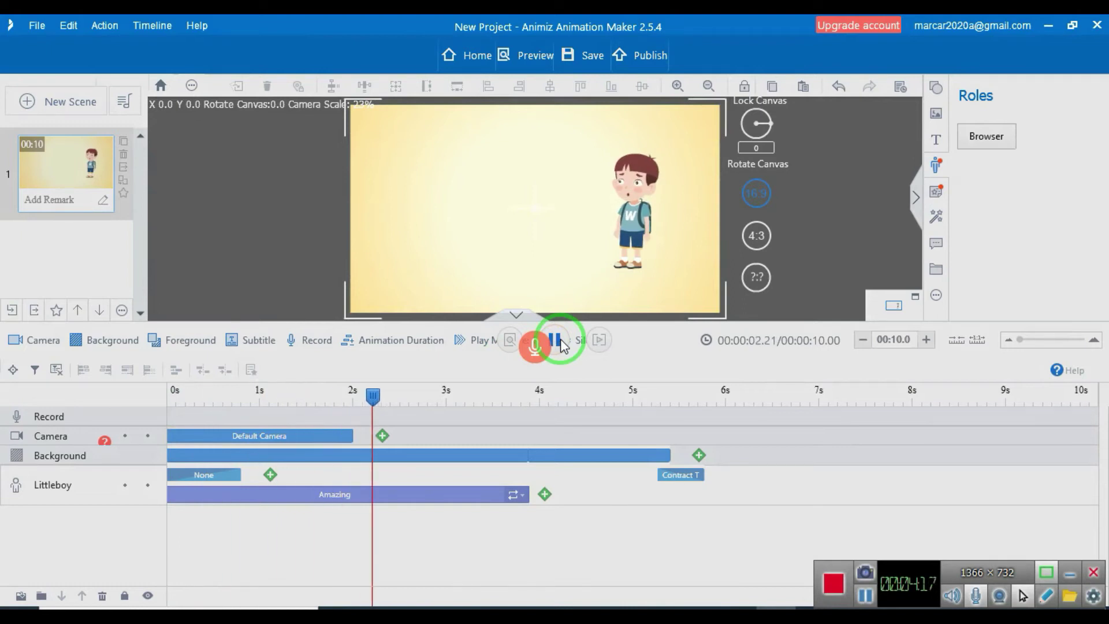
left_click(558, 340)
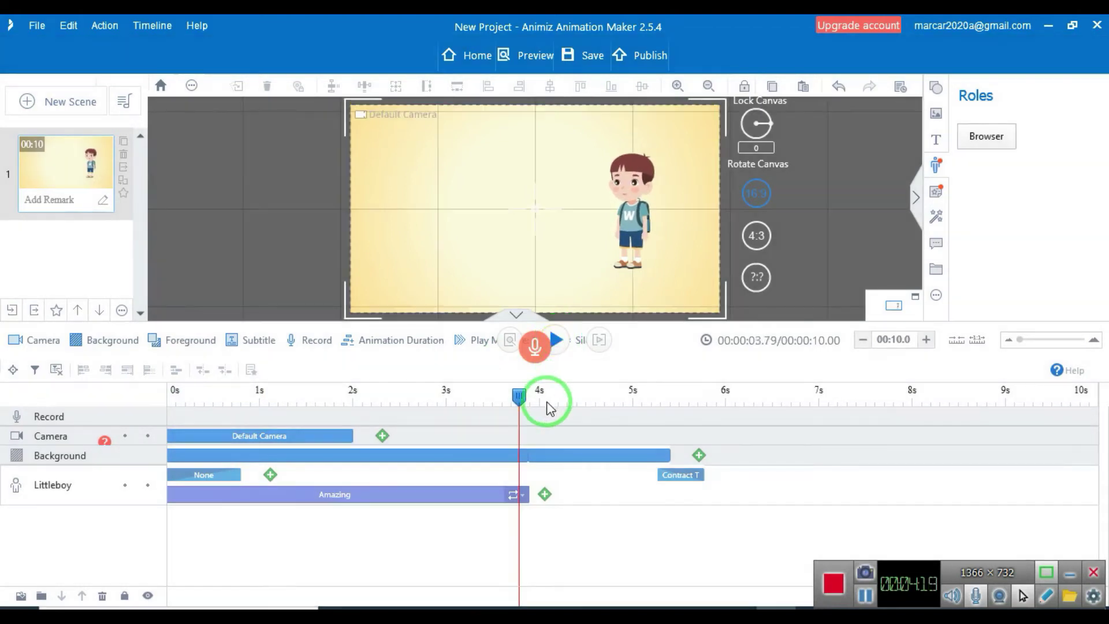
left_click_drag(519, 396, 89, 404)
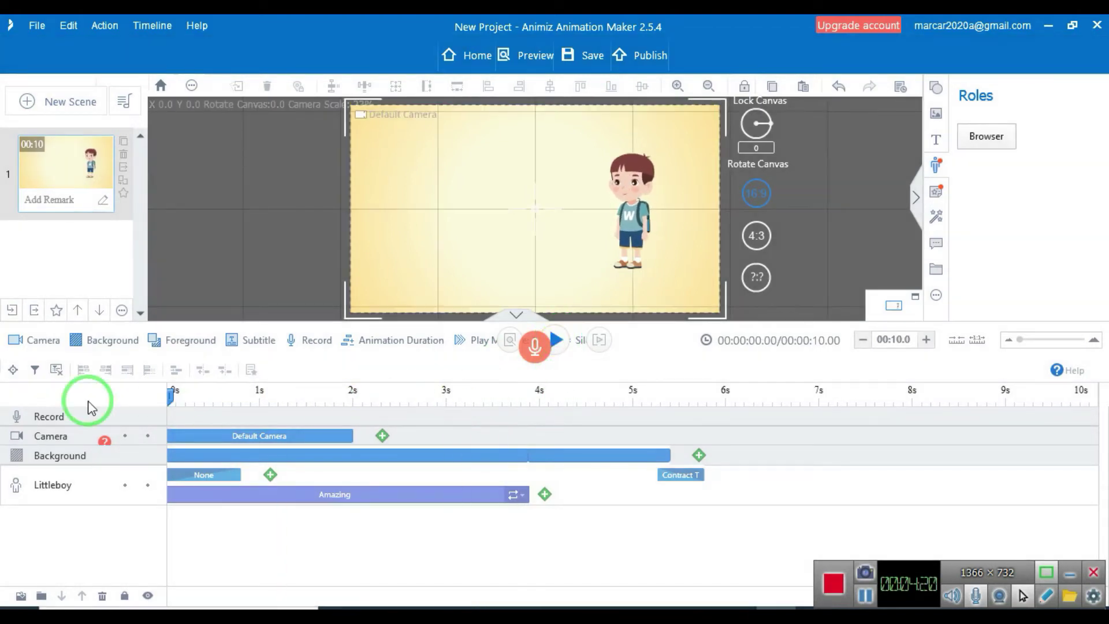
Record a voice-over of about 4 s from the start of the timeline and save it as a sound track.
left_click(535, 348)
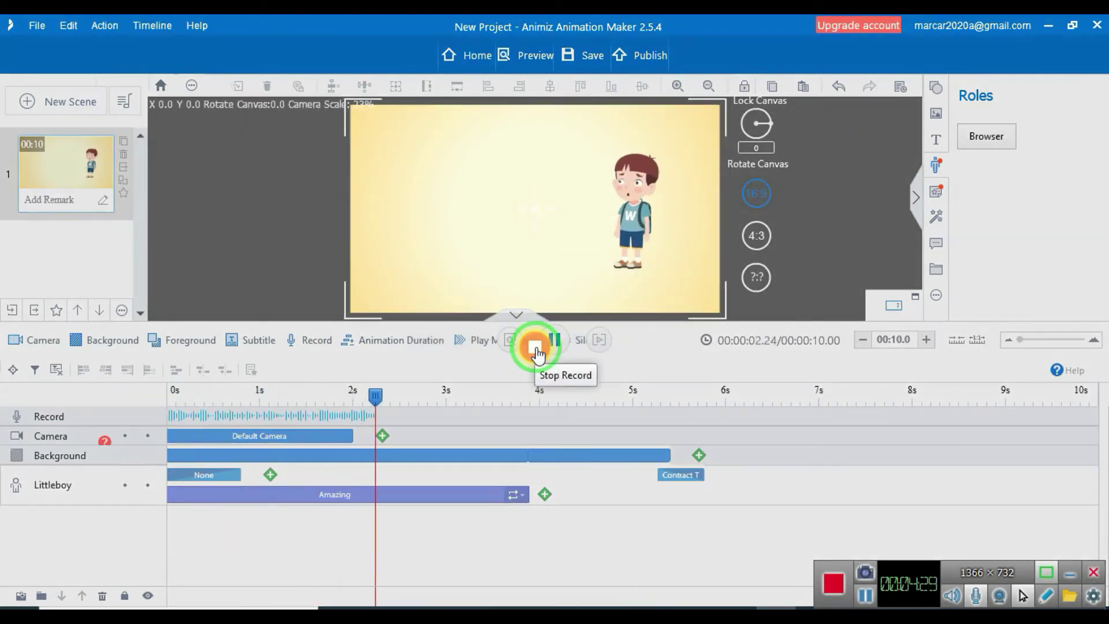
left_click(536, 348)
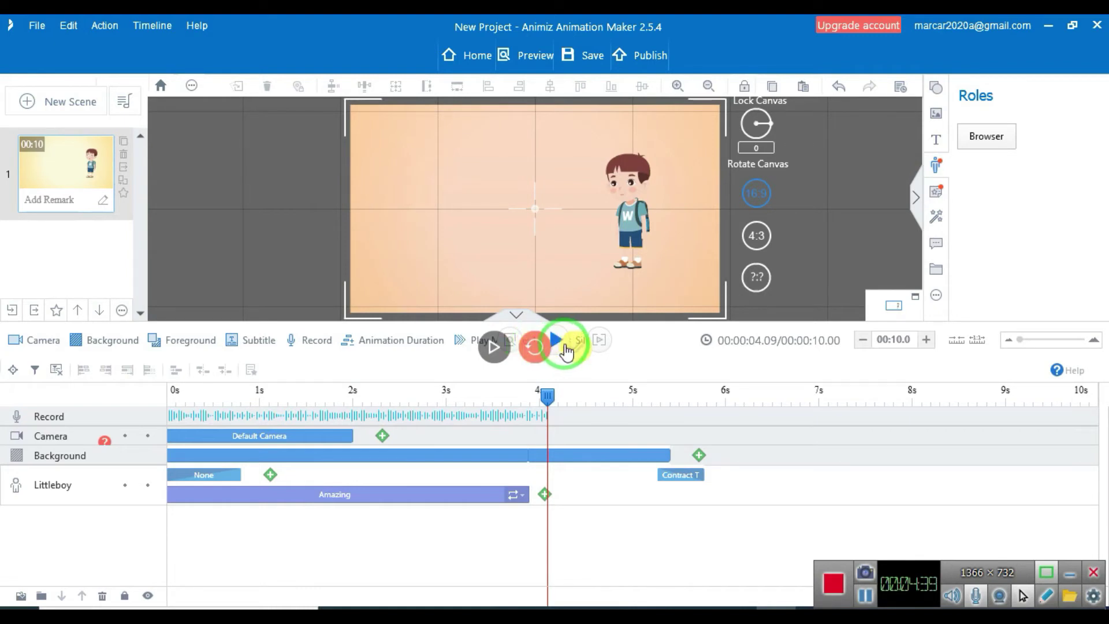
left_click(571, 350)
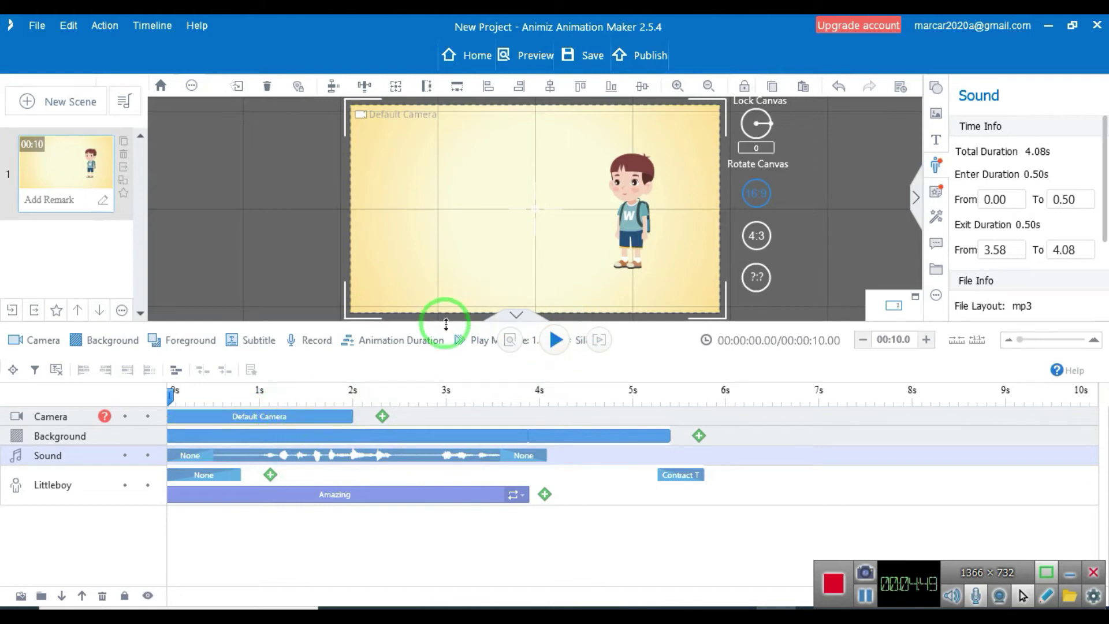
Enlarge the canvas area and play the scene together with the recorded sound.
left_click_drag(446, 348, 445, 426)
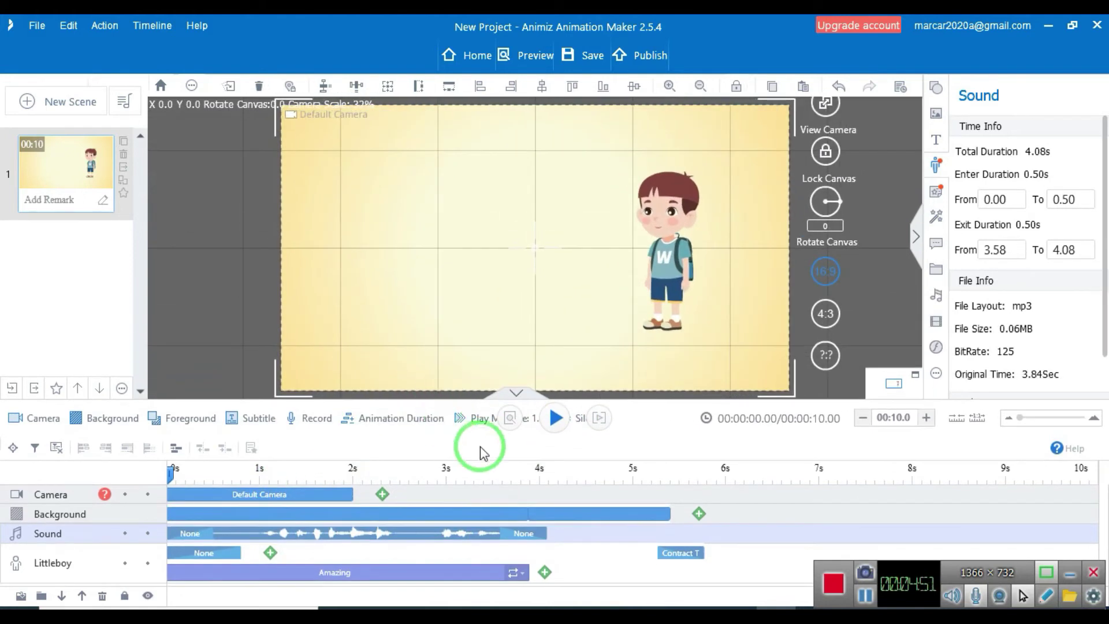
left_click(556, 423)
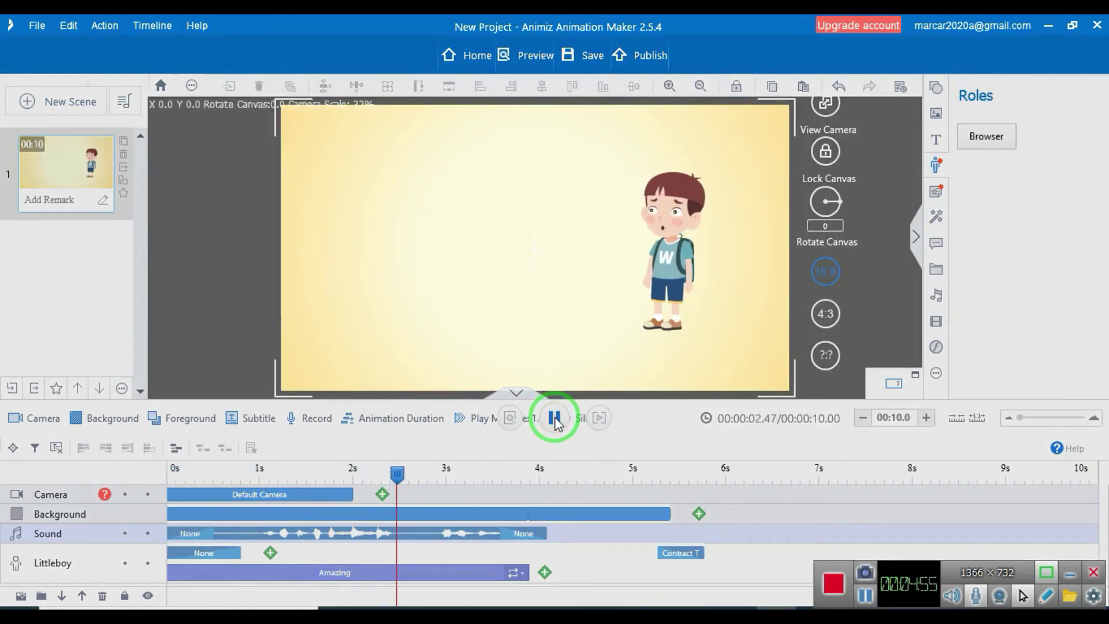
Replay the scene from 0 s several times, pausing to compare the recorded voice with Littleboy's mouth movement and the background change.
left_click(555, 417)
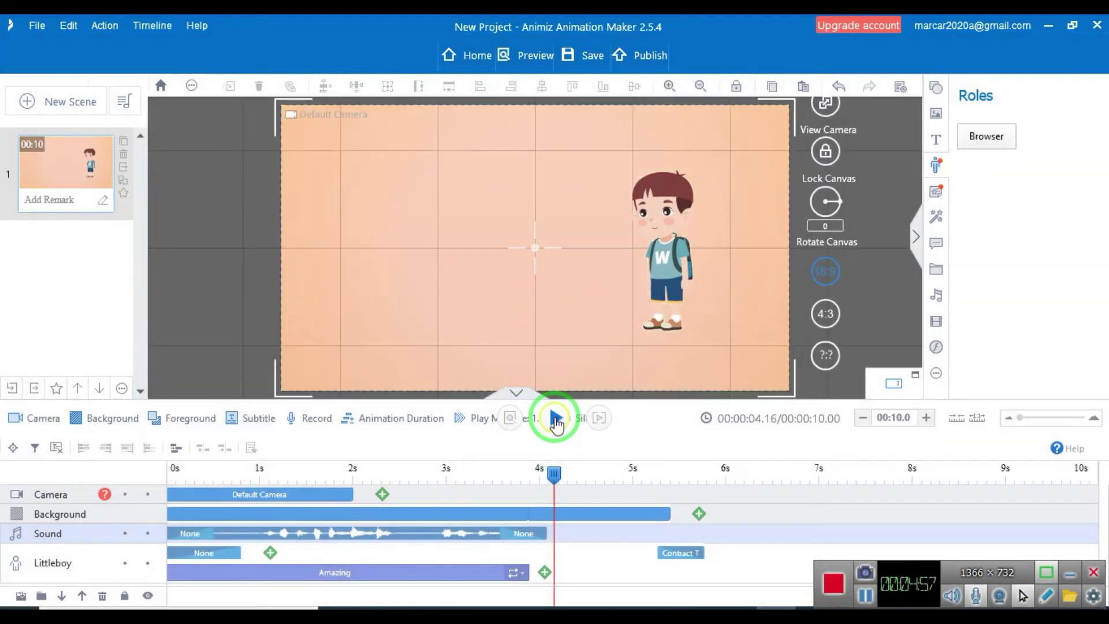
left_click(442, 541)
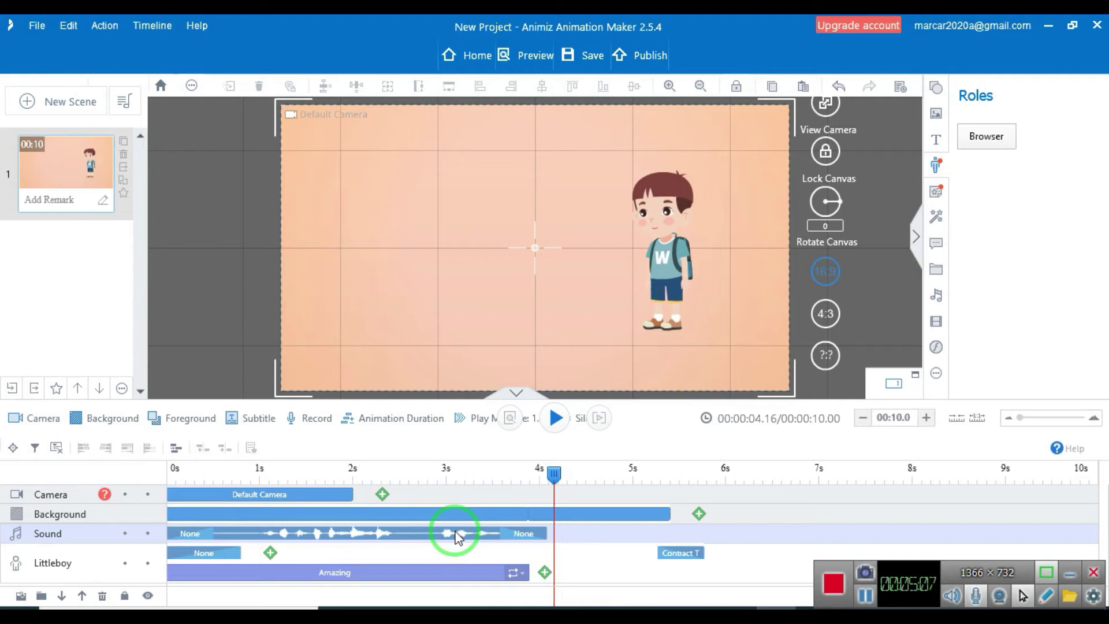
left_click_drag(554, 474, 167, 482)
left_click(555, 418)
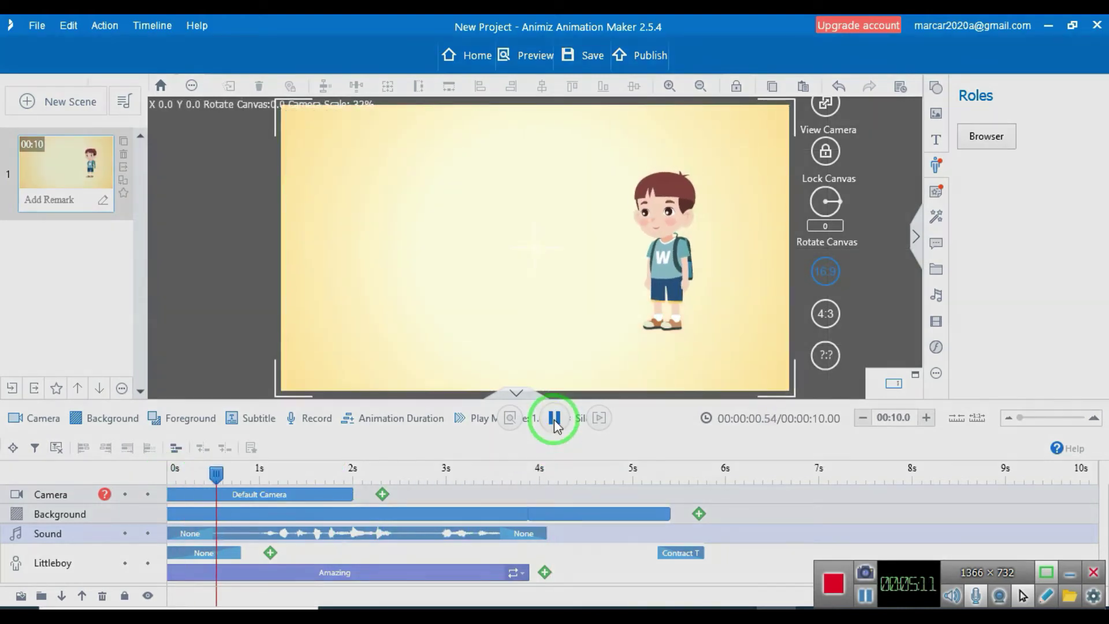
left_click(555, 418)
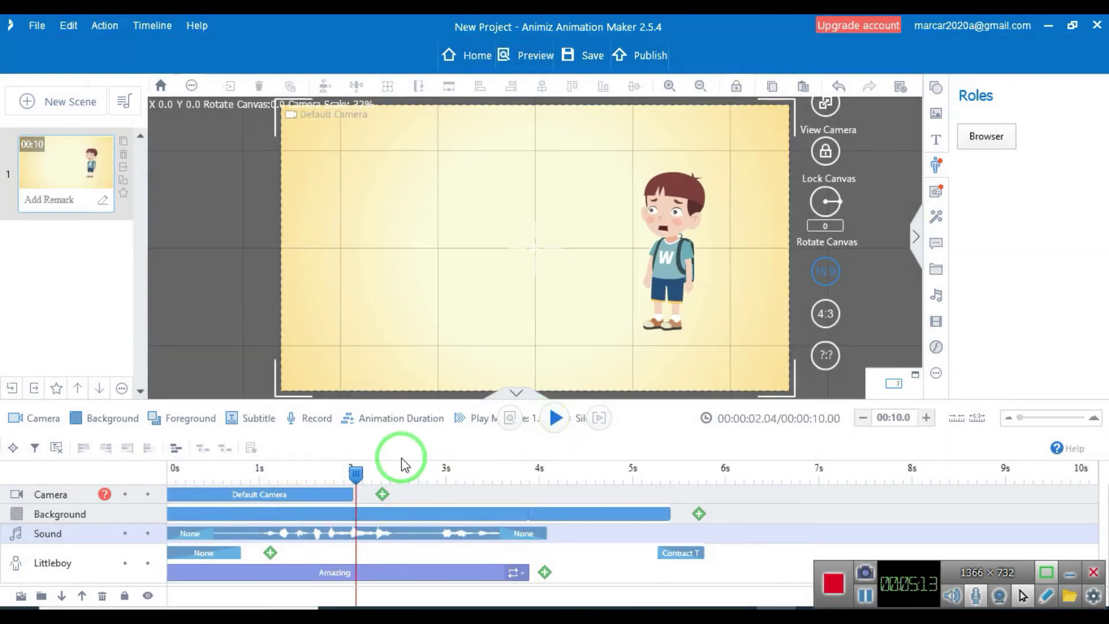
left_click_drag(364, 476, 168, 471)
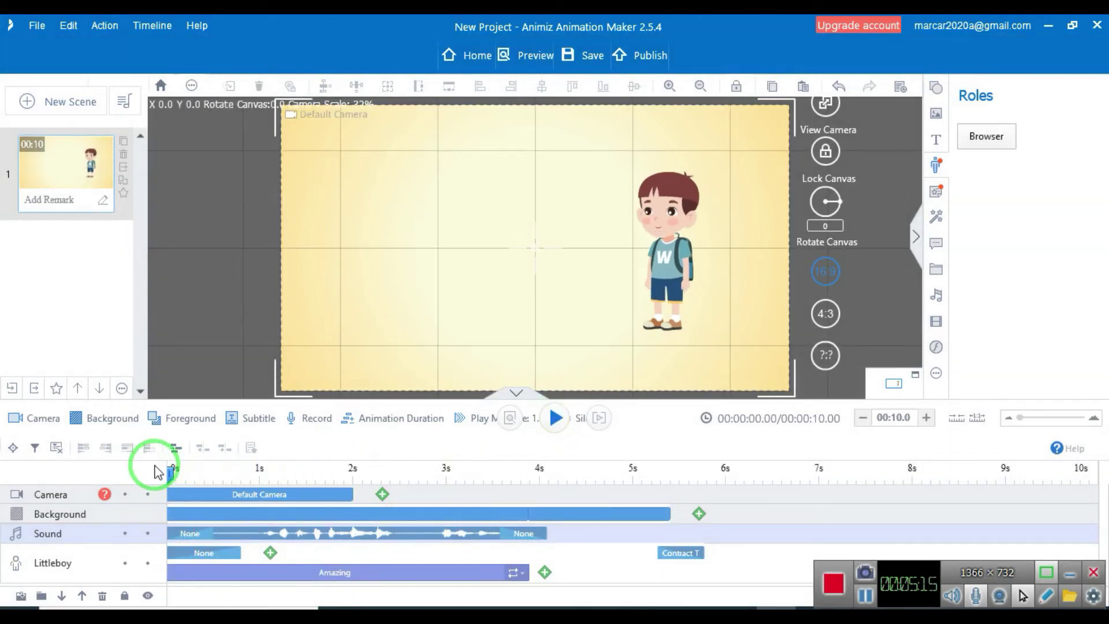
left_click(556, 418)
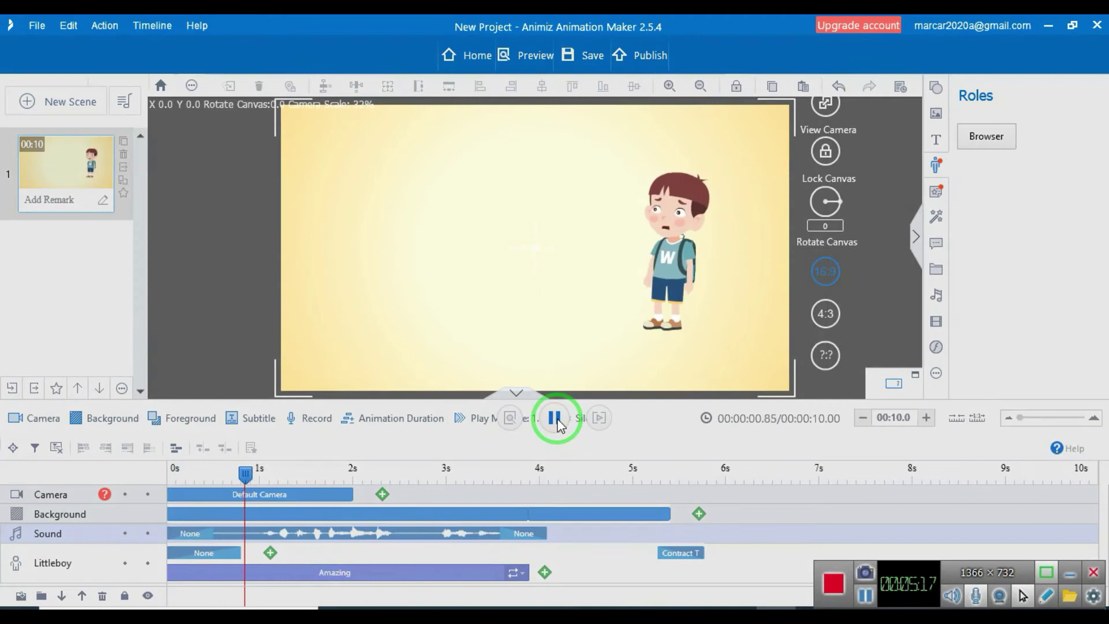
left_click(556, 418)
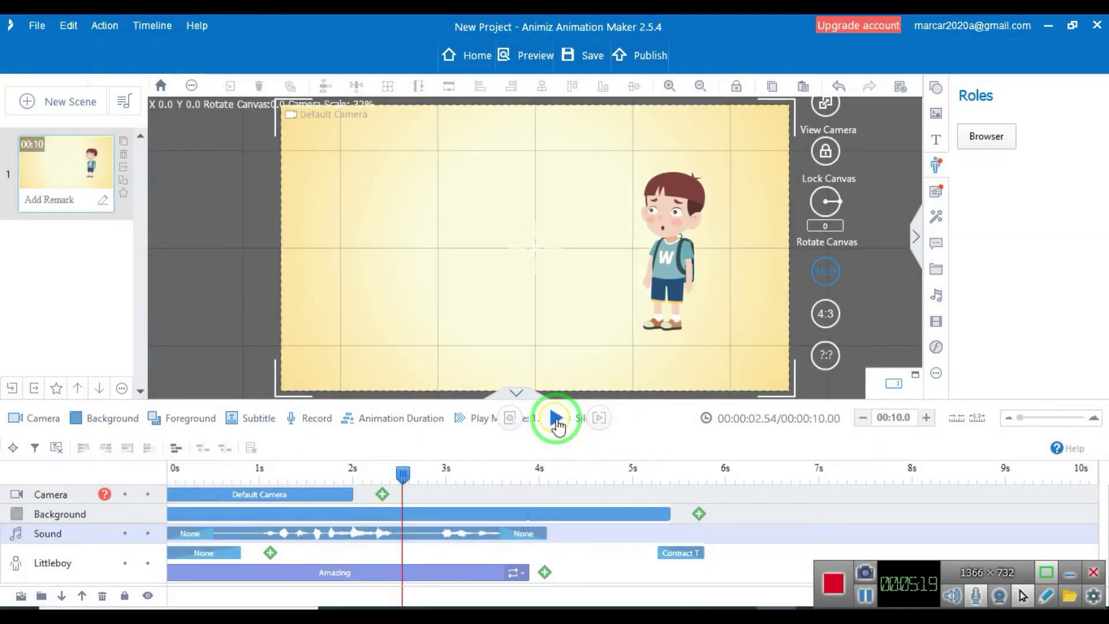
left_click(555, 419)
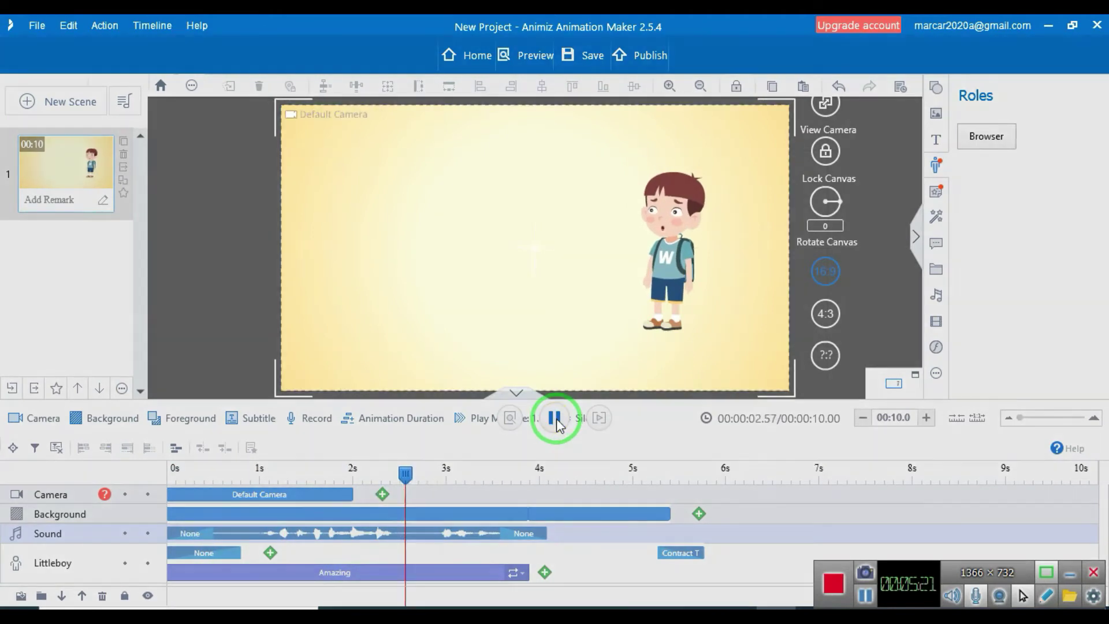
left_click(556, 418)
left_click(661, 239)
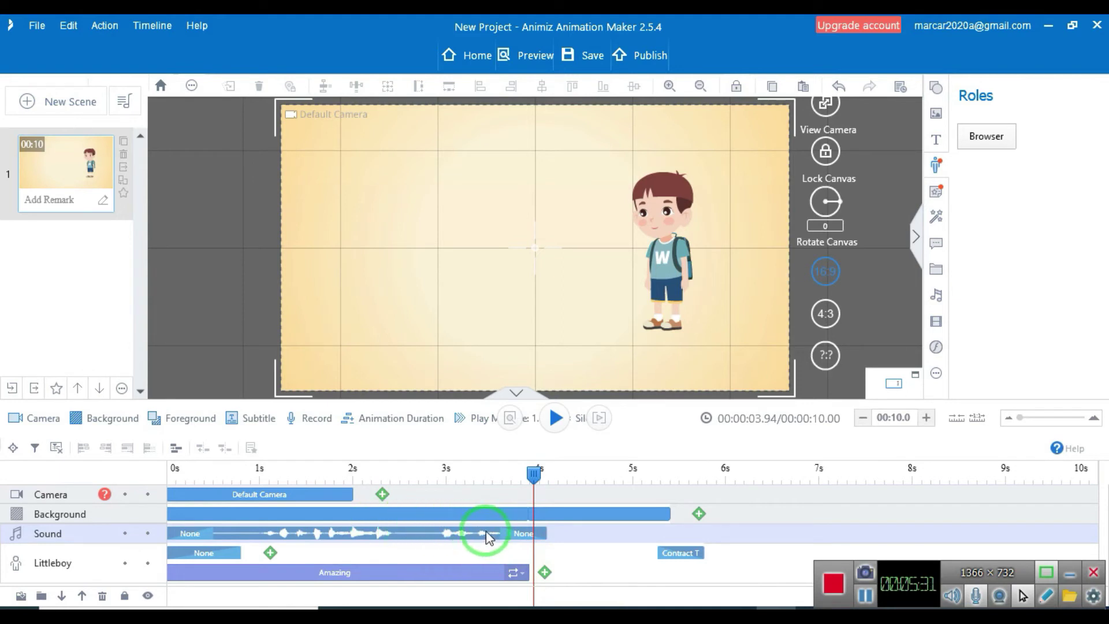
Listen to the voice-over in the audio editor, delete its section from 2.913 s to 3.840 s, and apply the edit with the remaining audio fully selected.
double_click(420, 532)
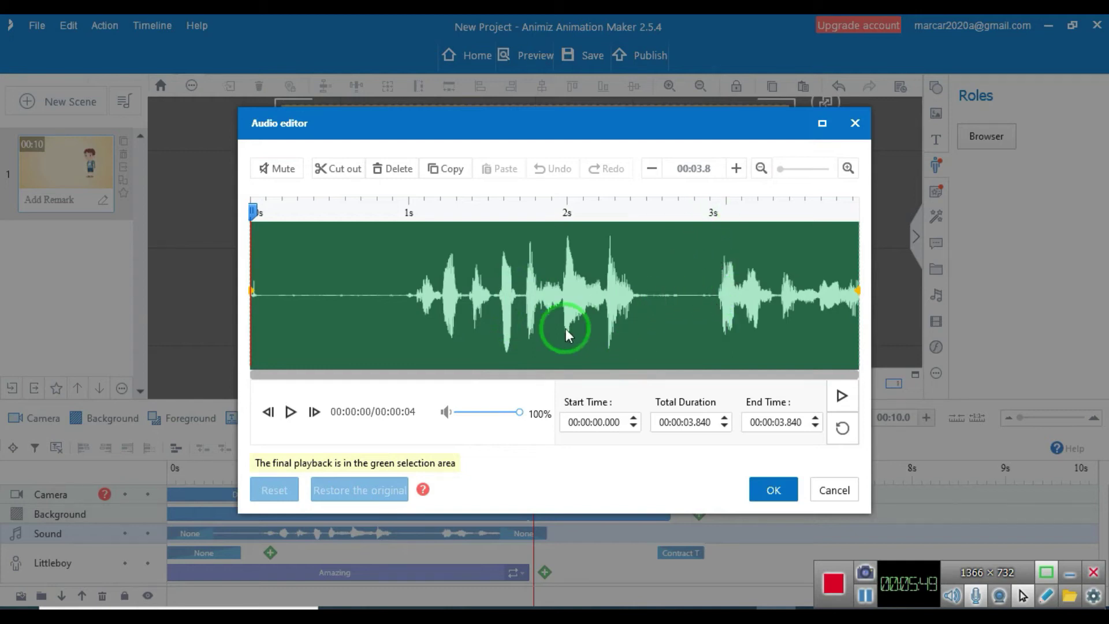
left_click(291, 414)
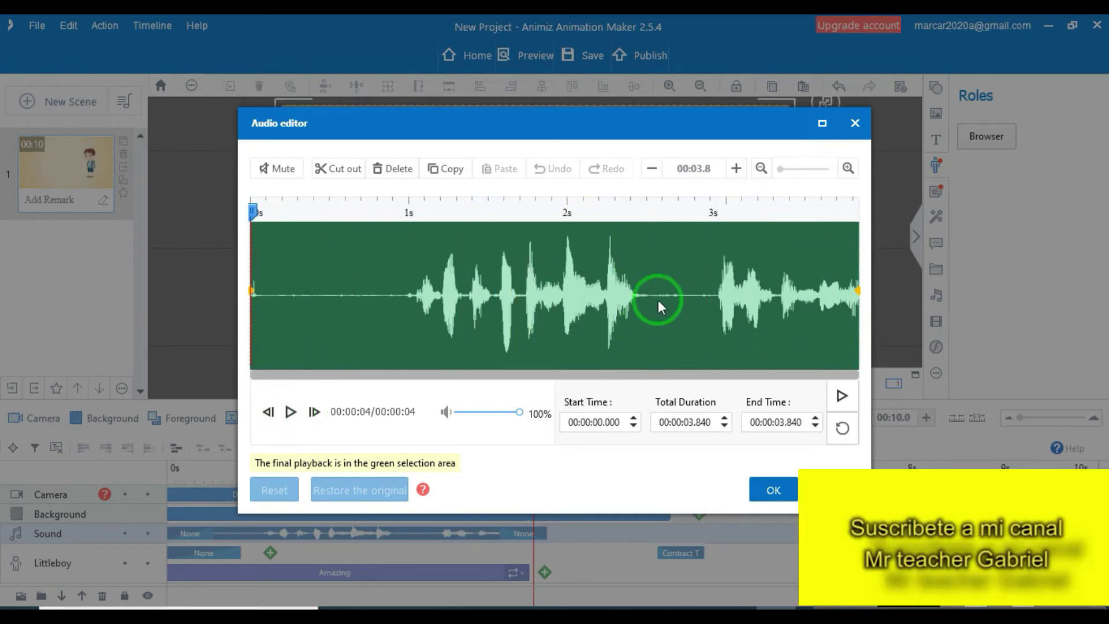
left_click(688, 291)
left_click_drag(712, 293, 886, 322)
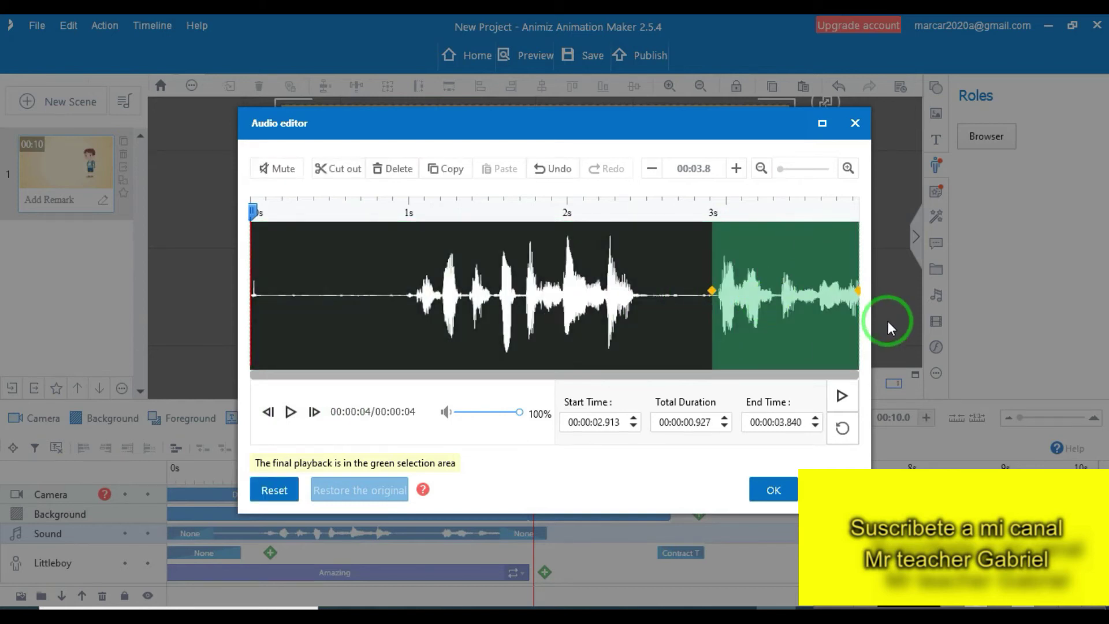
mouse_move(577, 338)
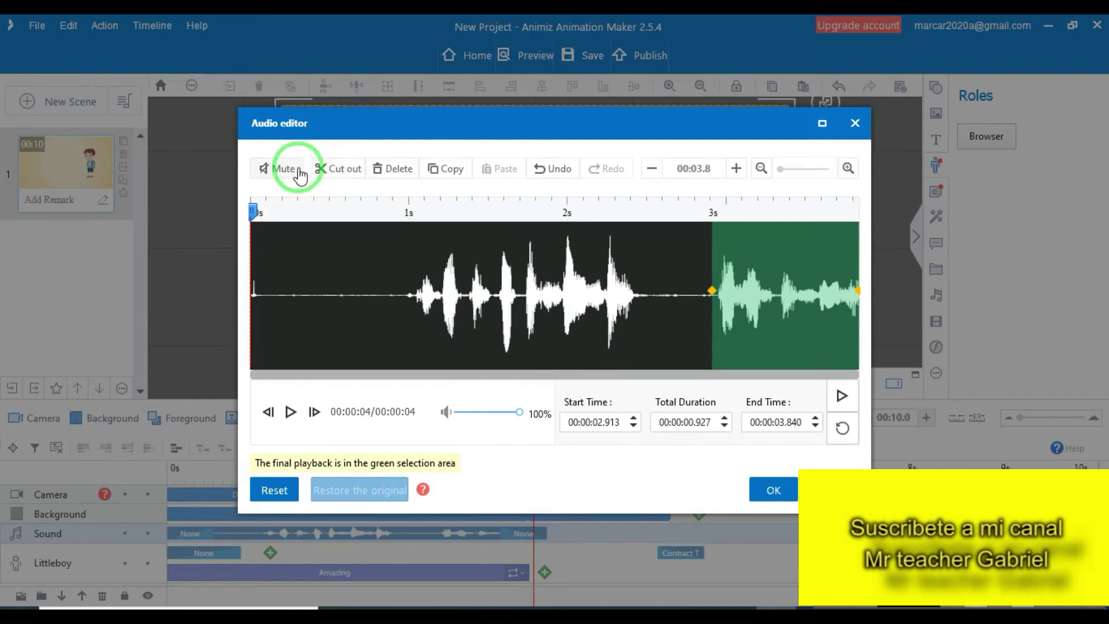
left_click(400, 171)
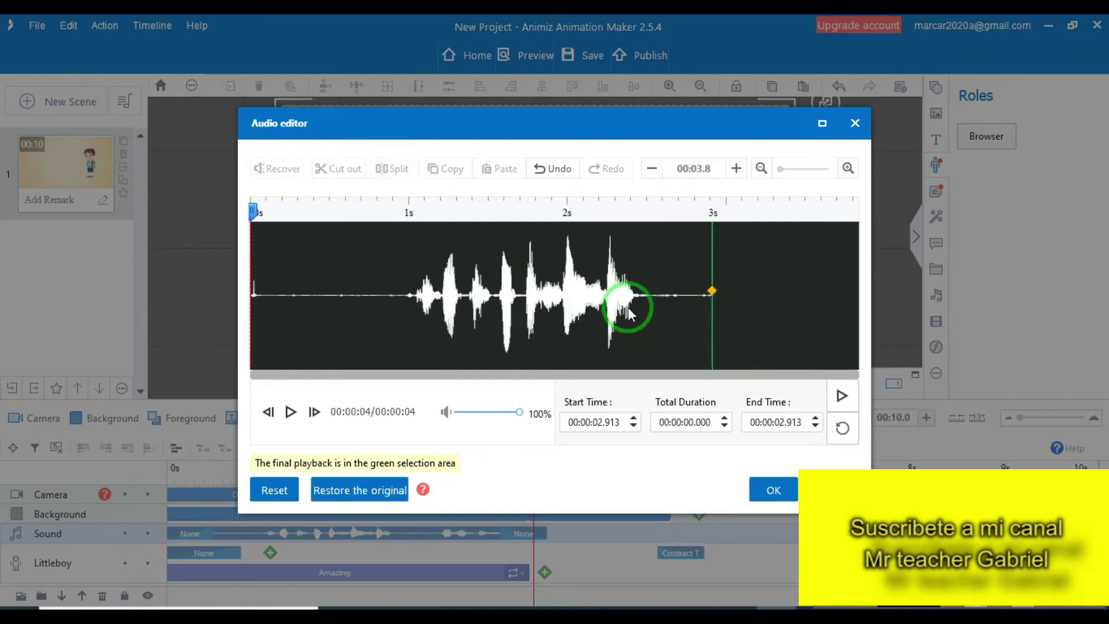
left_click(776, 490)
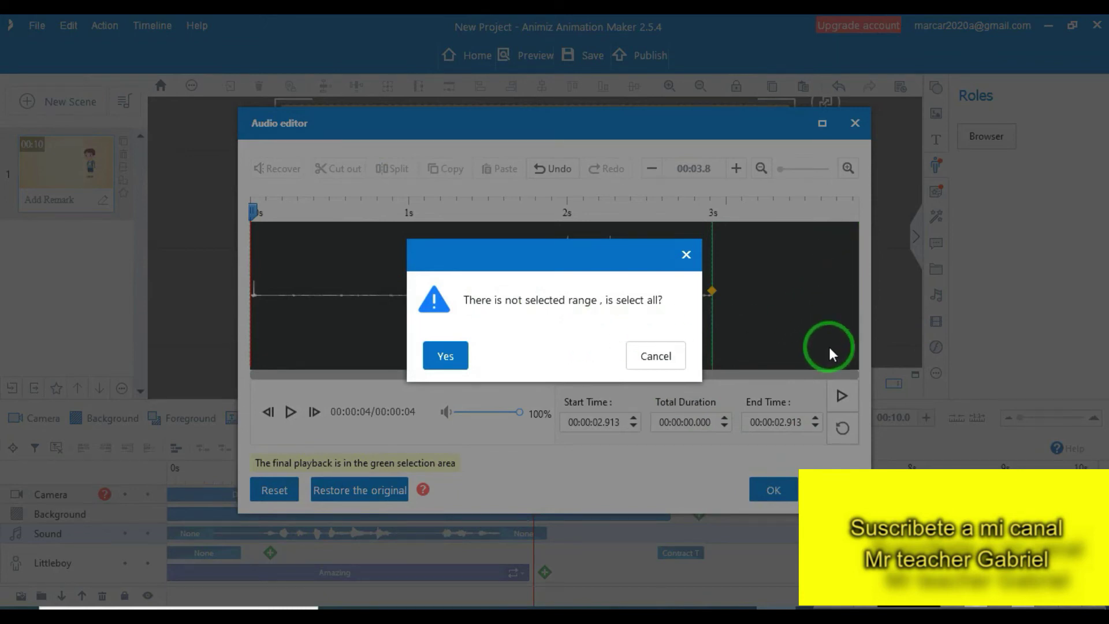
left_click(445, 356)
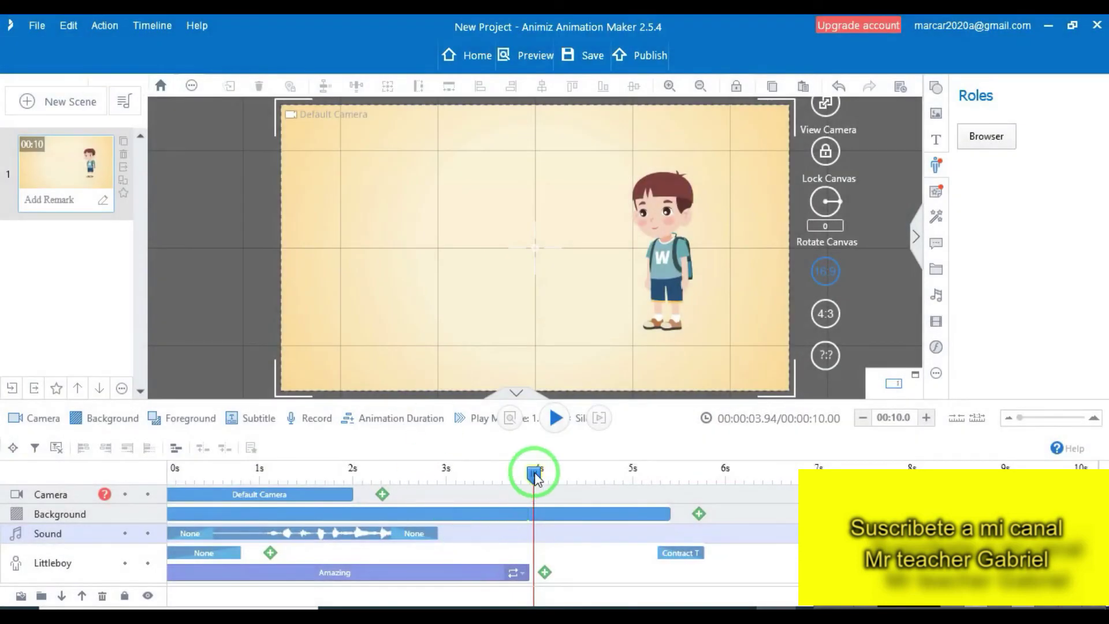
Play the opening seconds of the scene repeatedly to check the trimmed voice-over against Littleboy's Amazing action.
left_click_drag(534, 474, 184, 474)
left_click(408, 533)
left_click(555, 418)
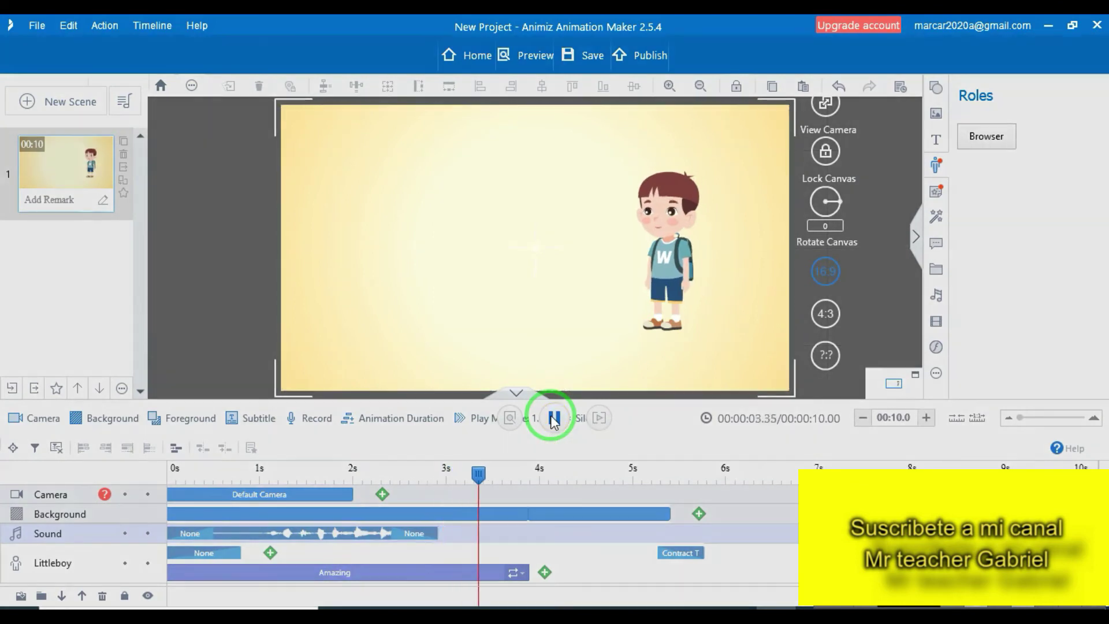
left_click(553, 419)
left_click_drag(478, 473, 245, 470)
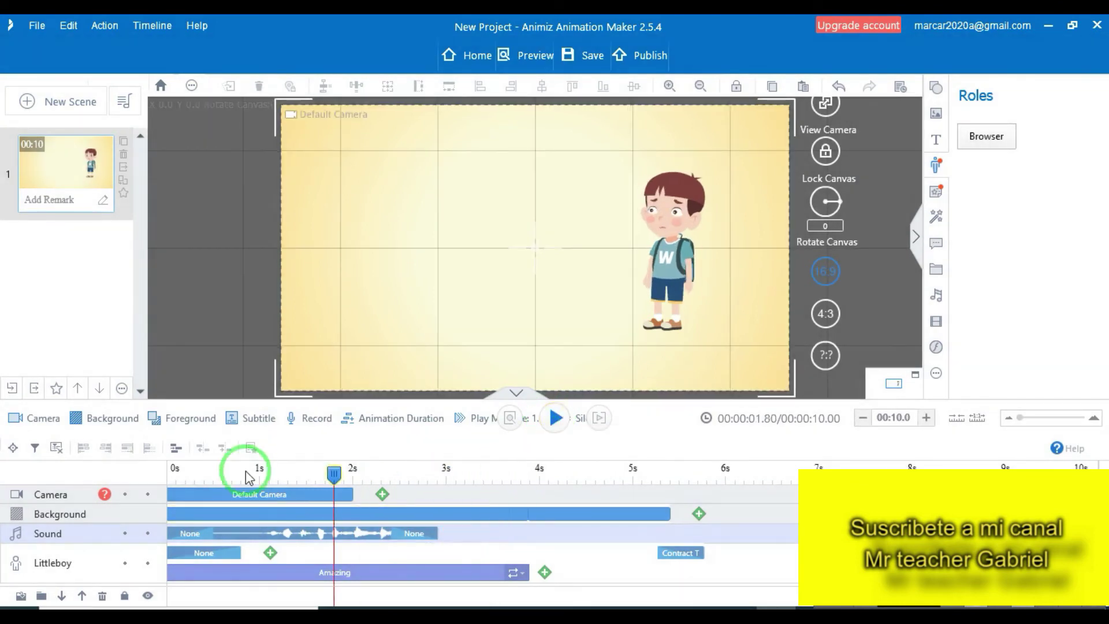
left_click(555, 418)
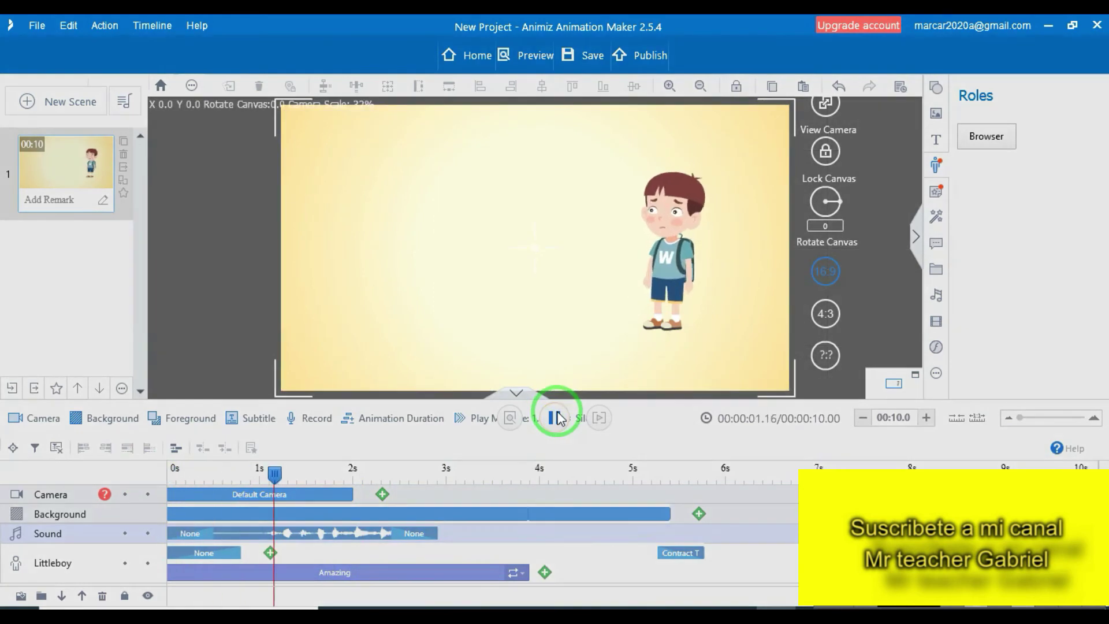
left_click(556, 417)
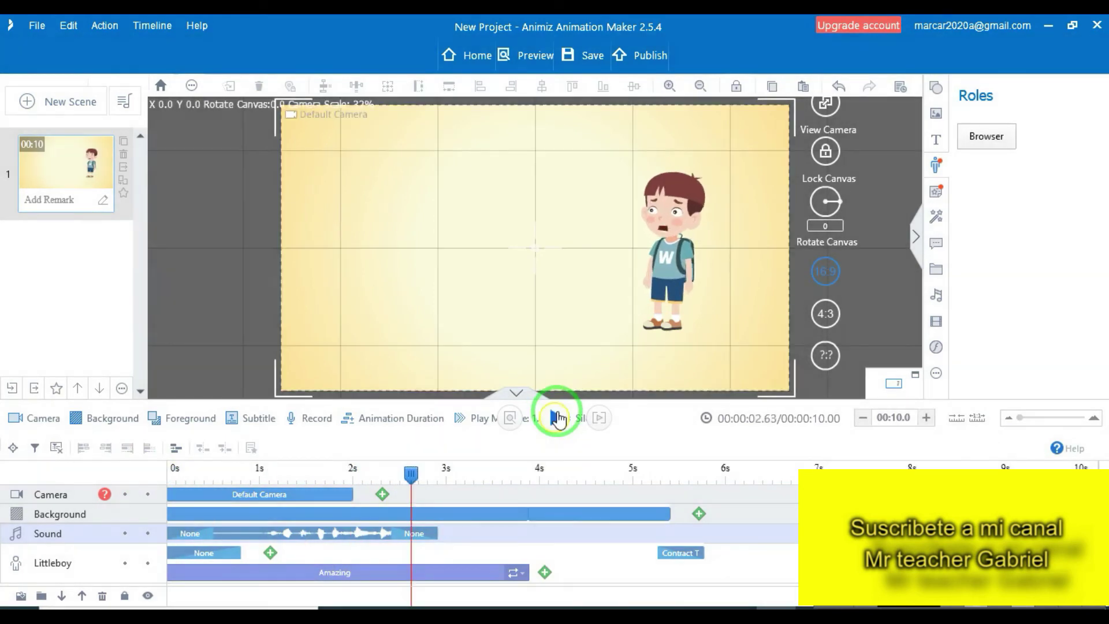
left_click(177, 448)
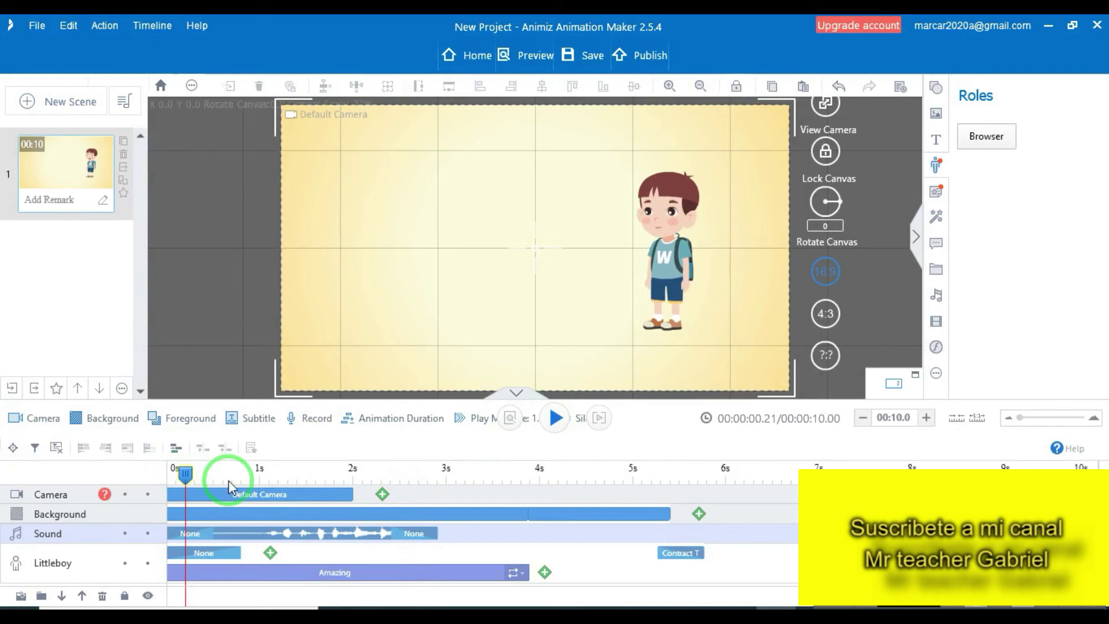
left_click(553, 418)
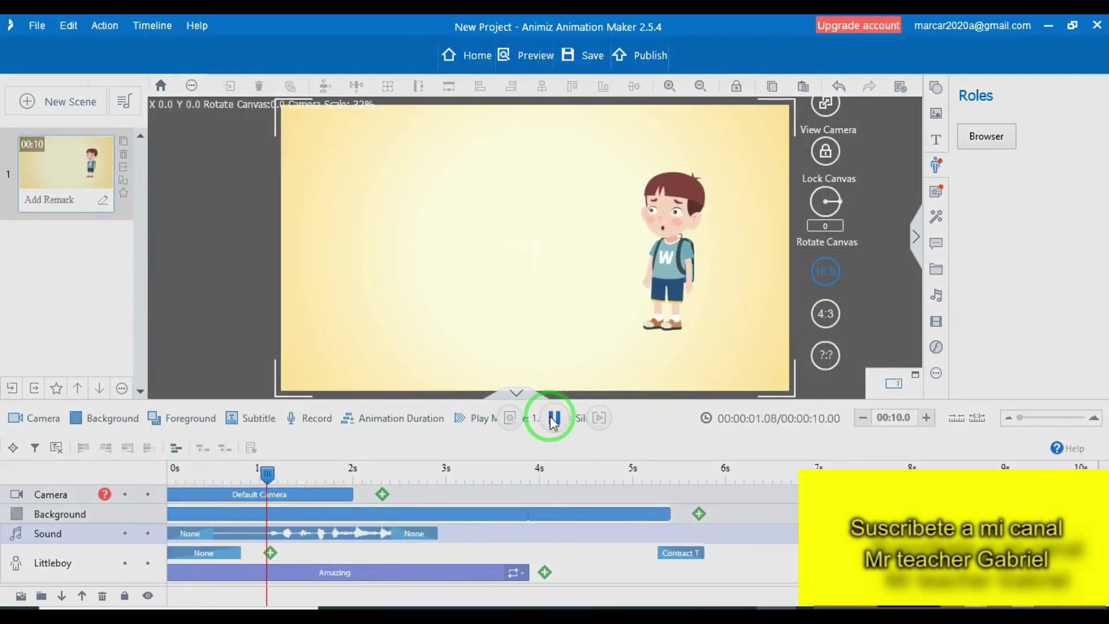
left_click(552, 420)
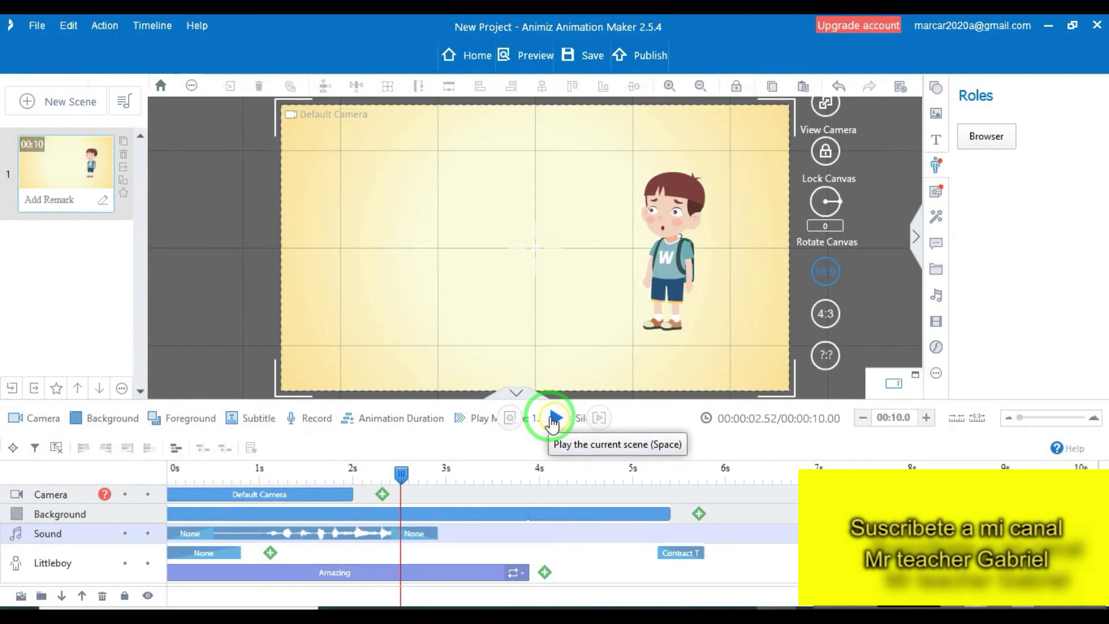
Reopen the voice-over in the audio editor, select the section from 1.016 s to 1.370 s, and play it.
double_click(323, 533)
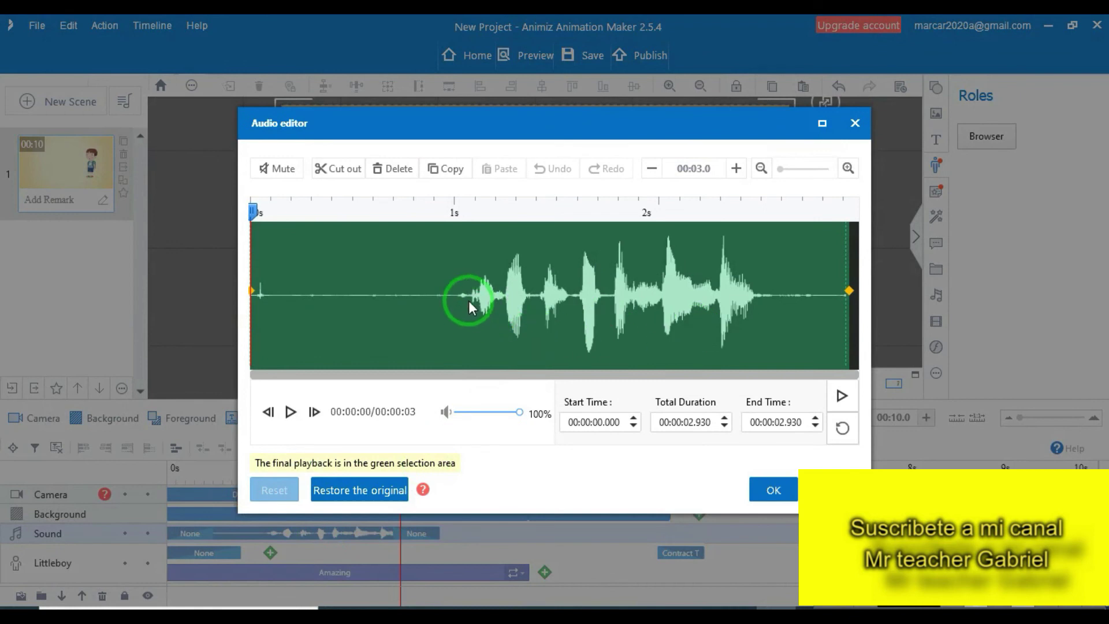
left_click_drag(508, 272, 529, 311)
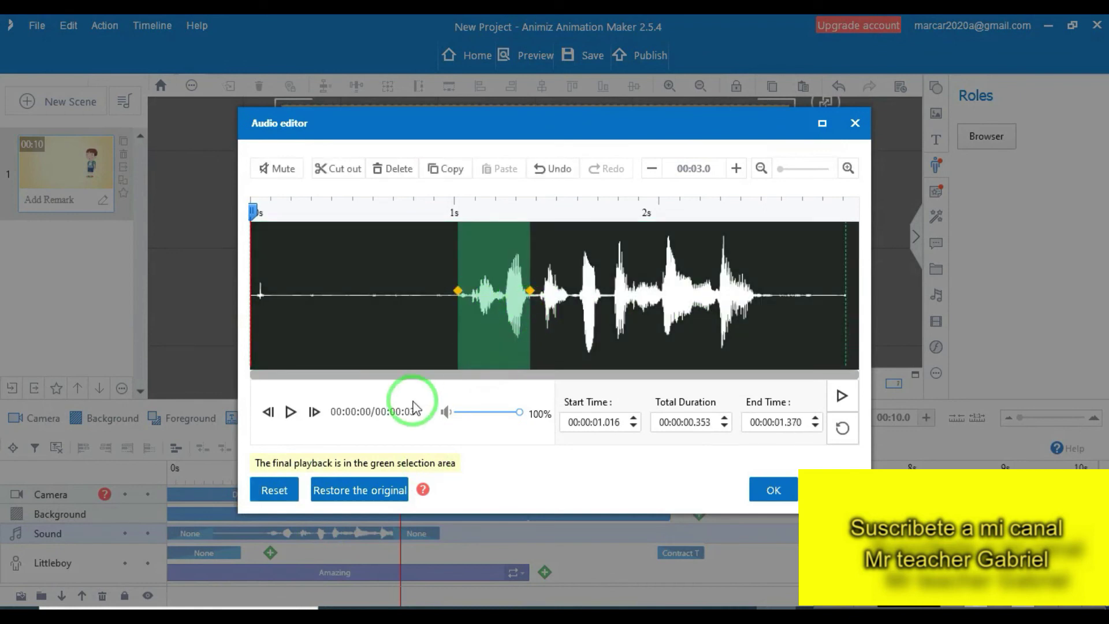
left_click(291, 412)
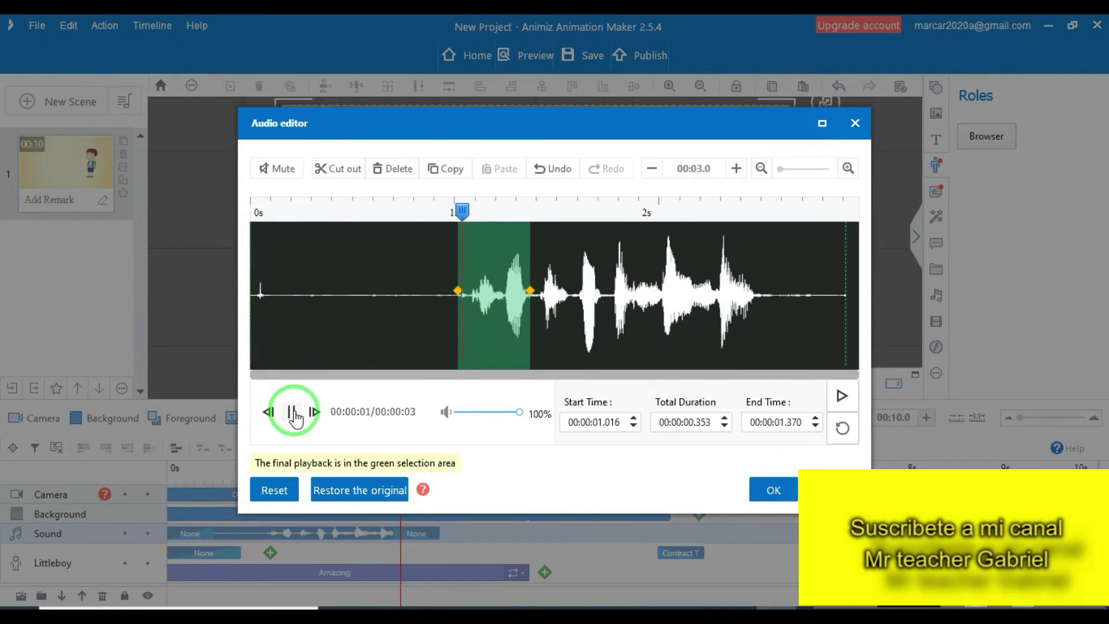
Reselect the voice-over section from 1.040 s to 1.366 s, play it repeatedly, listen to the recording, and close the audio editor.
left_click(355, 250)
left_click_drag(462, 300, 529, 312)
left_click(843, 394)
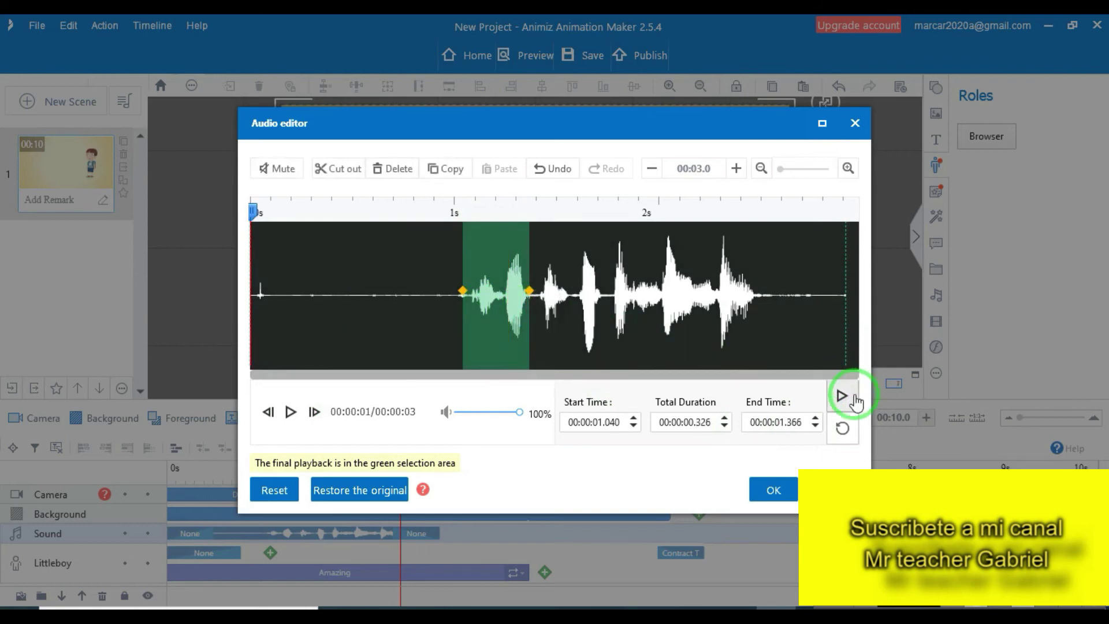
left_click(842, 395)
left_click(842, 396)
left_click(842, 396)
left_click(842, 395)
left_click(842, 395)
left_click(292, 414)
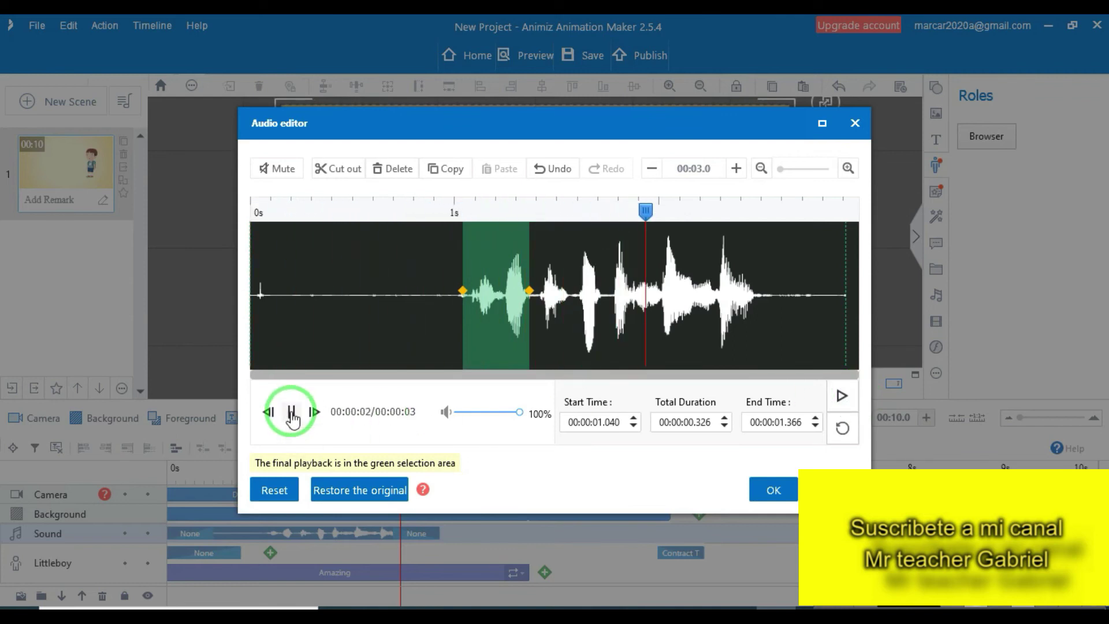
left_click(294, 411)
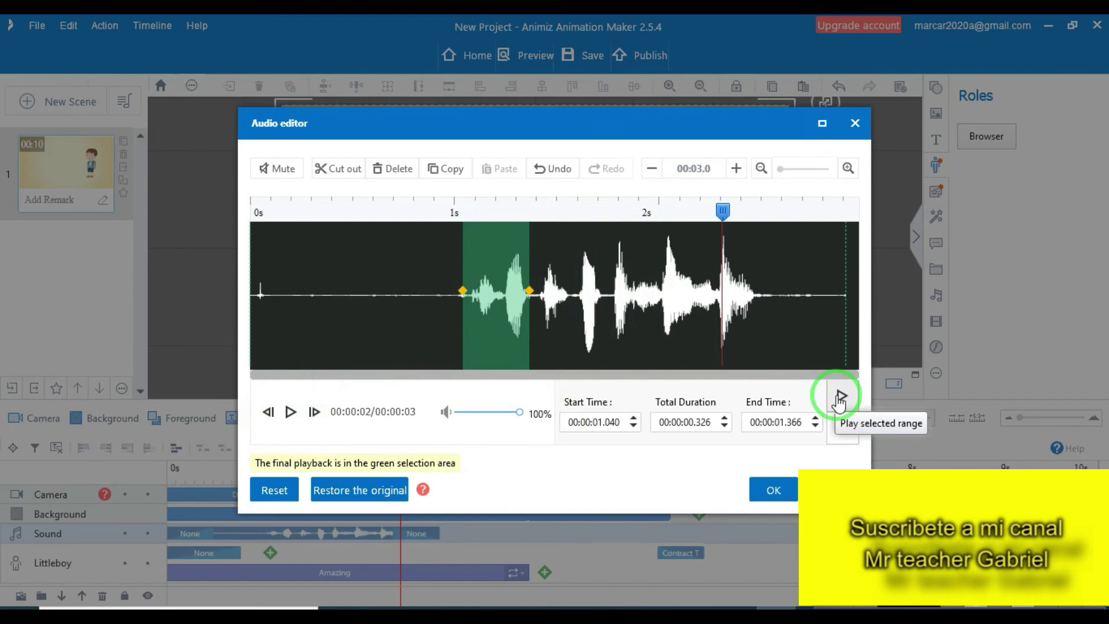
left_click(774, 490)
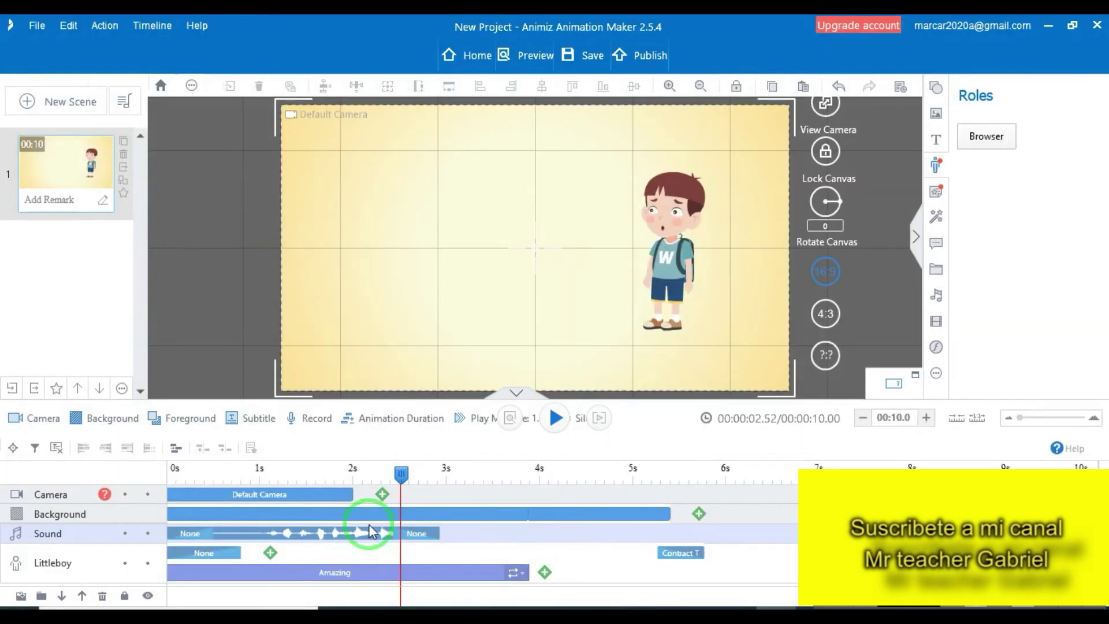
Open the voice-over in the audio editor and copy its section from 1.052 s to 1.370 s.
double_click(324, 534)
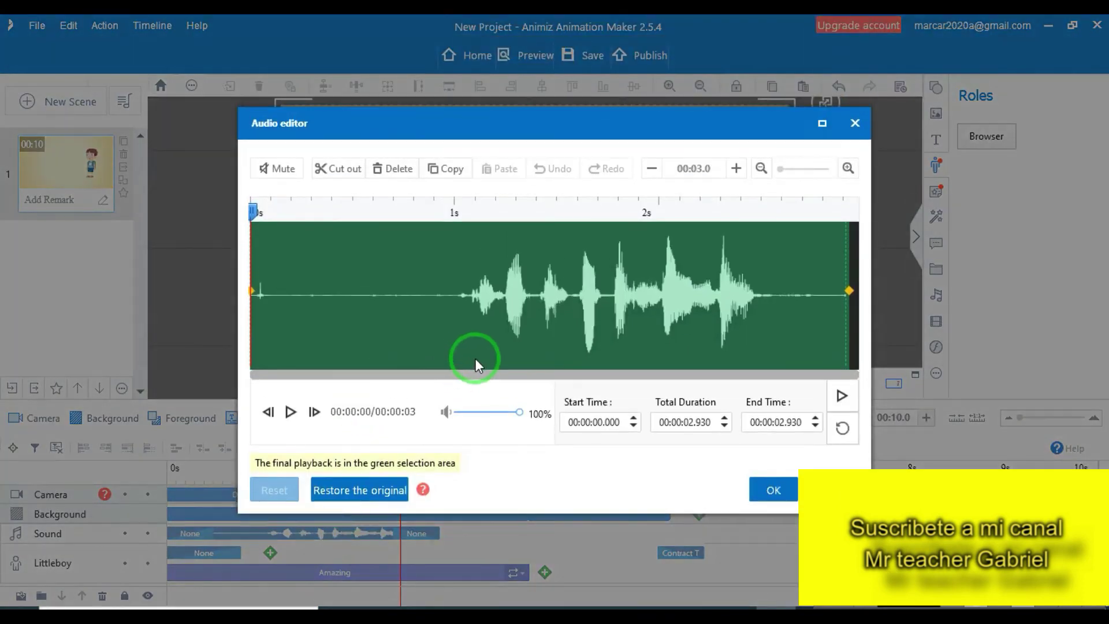
left_click_drag(464, 299, 530, 313)
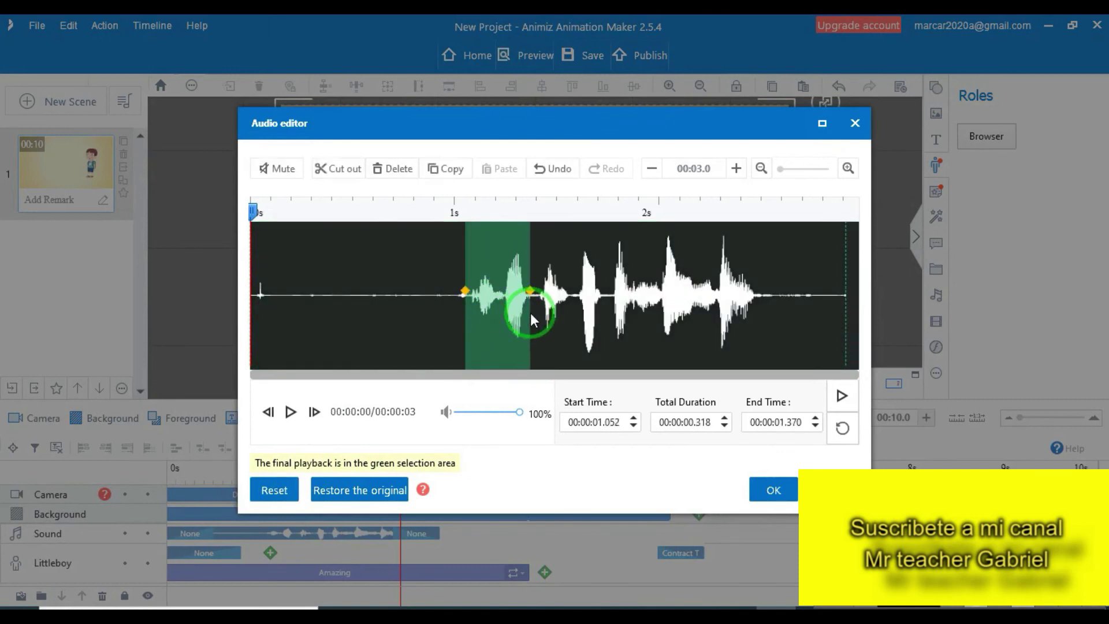
left_click(452, 168)
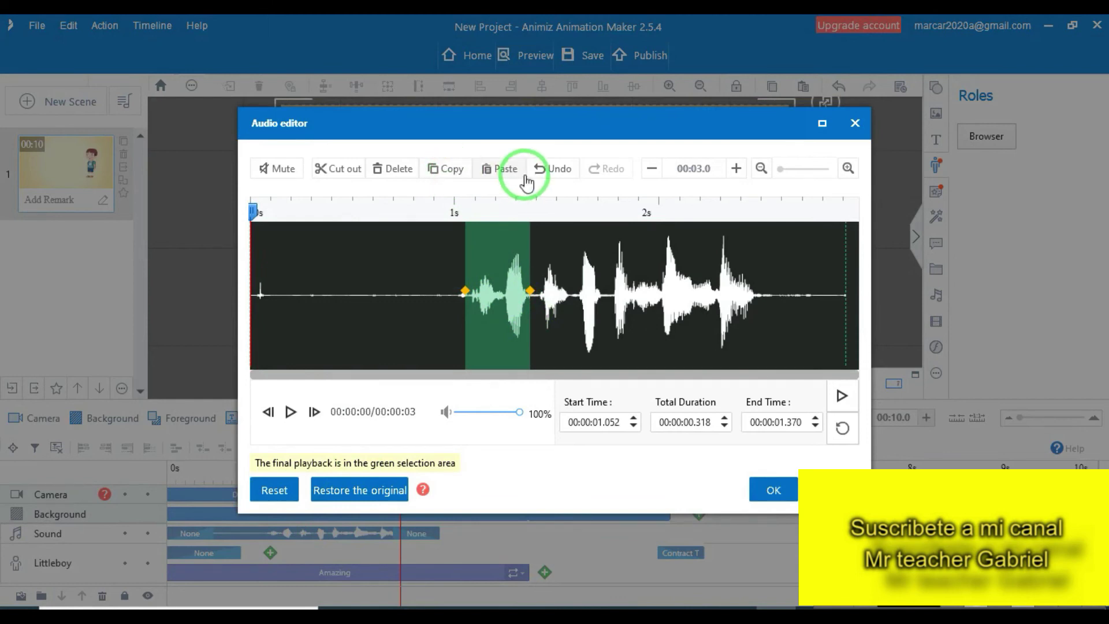
left_click(501, 169)
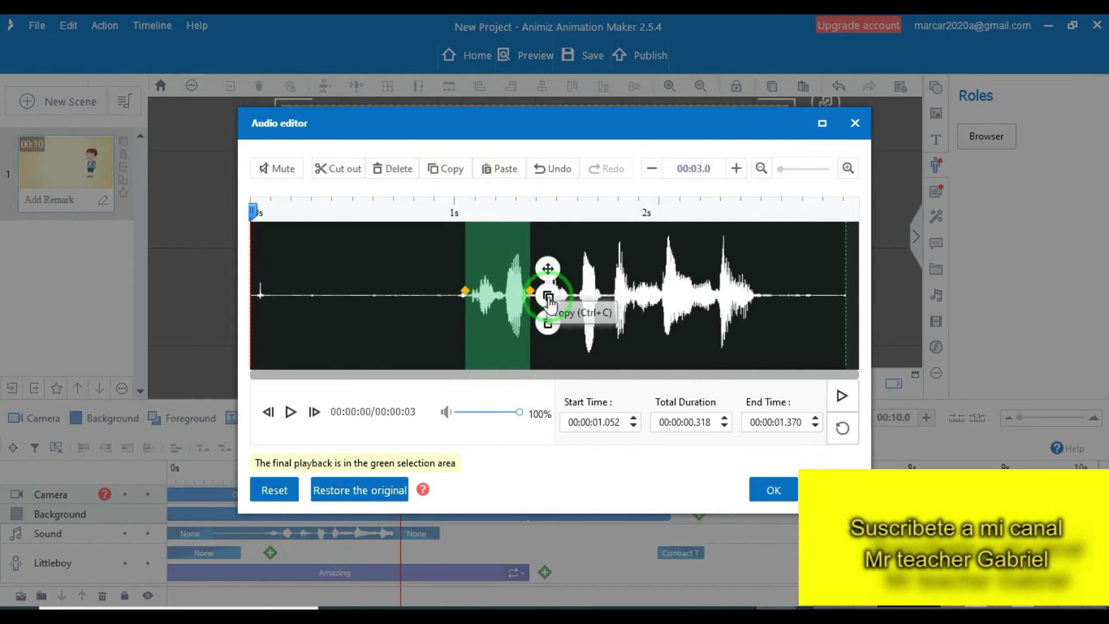
Paste the copied section into the quiet opening of the voice-over at 0.318 s.
left_click(317, 254)
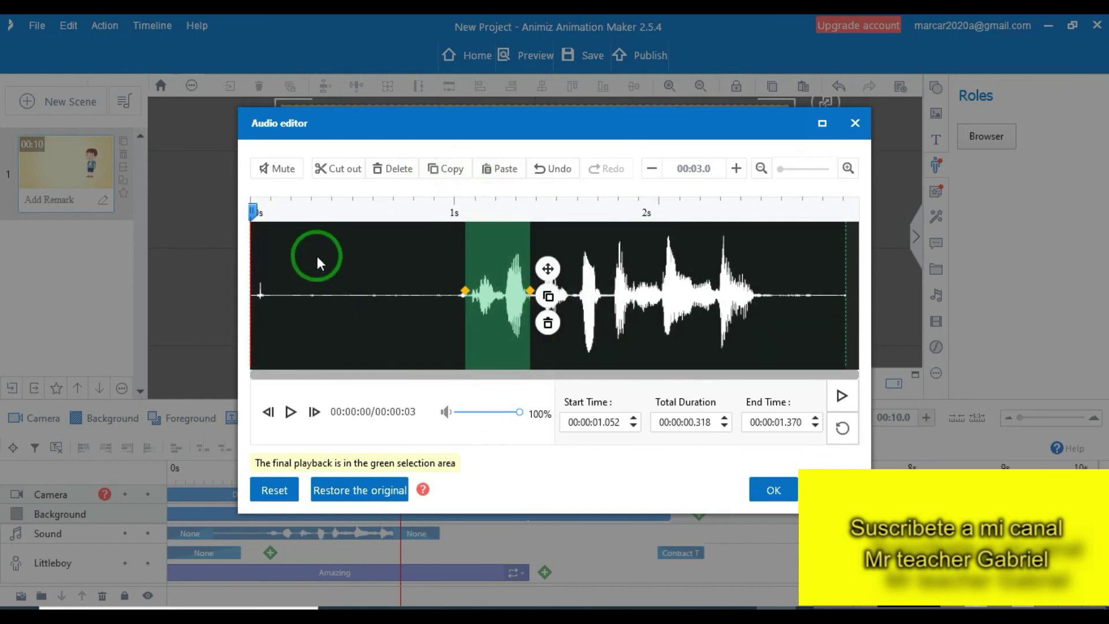
left_click(323, 287)
left_click(315, 294)
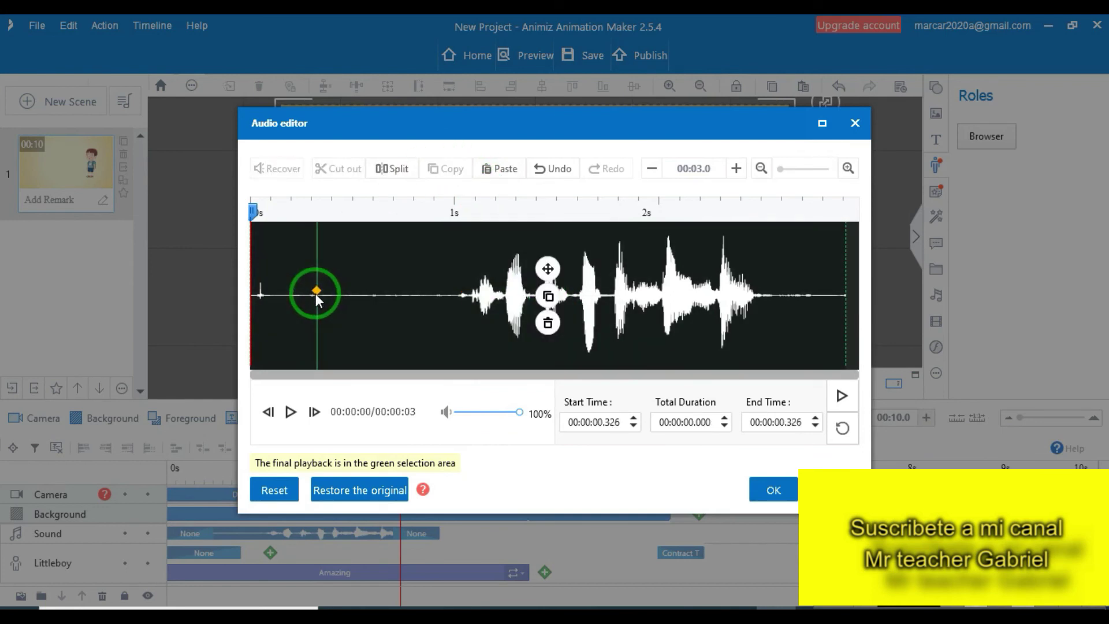
left_click(314, 295)
left_click(380, 180)
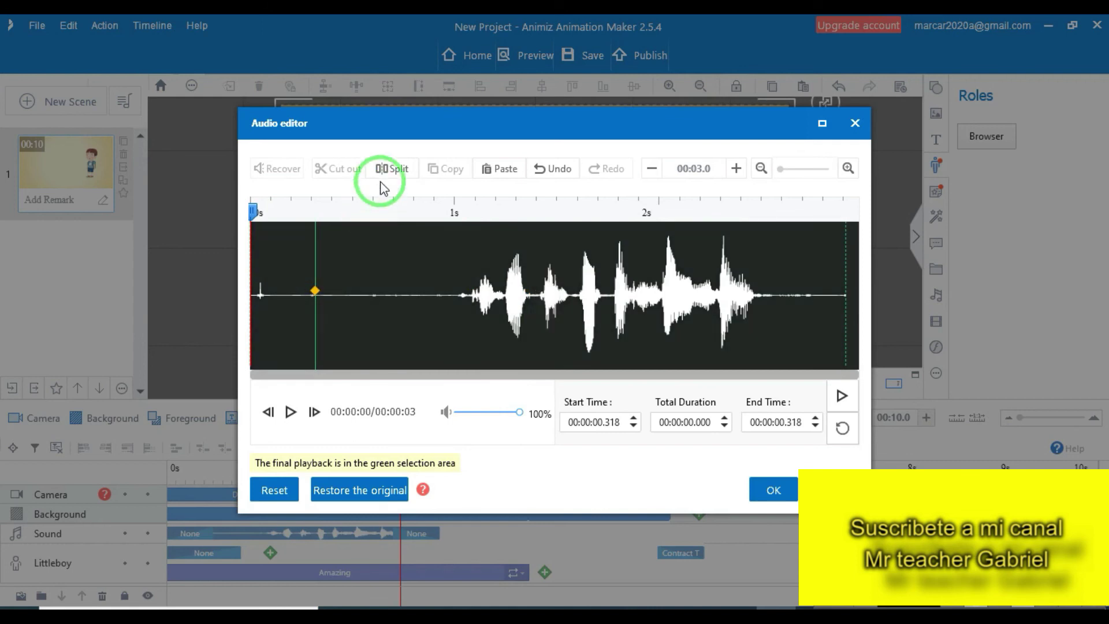
left_click(504, 169)
left_click(375, 276)
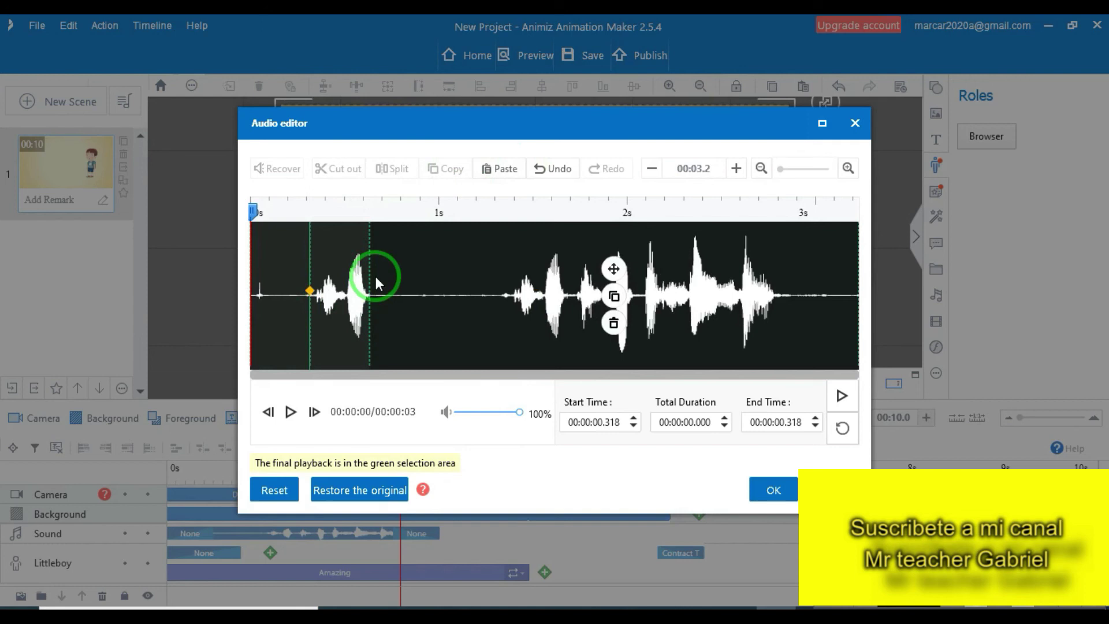
Play the edited voice-over in the audio editor to hear the pasted section with the rest of the recording.
left_click(340, 340)
left_click(291, 412)
left_click(309, 324)
left_click(854, 327)
left_click(700, 467)
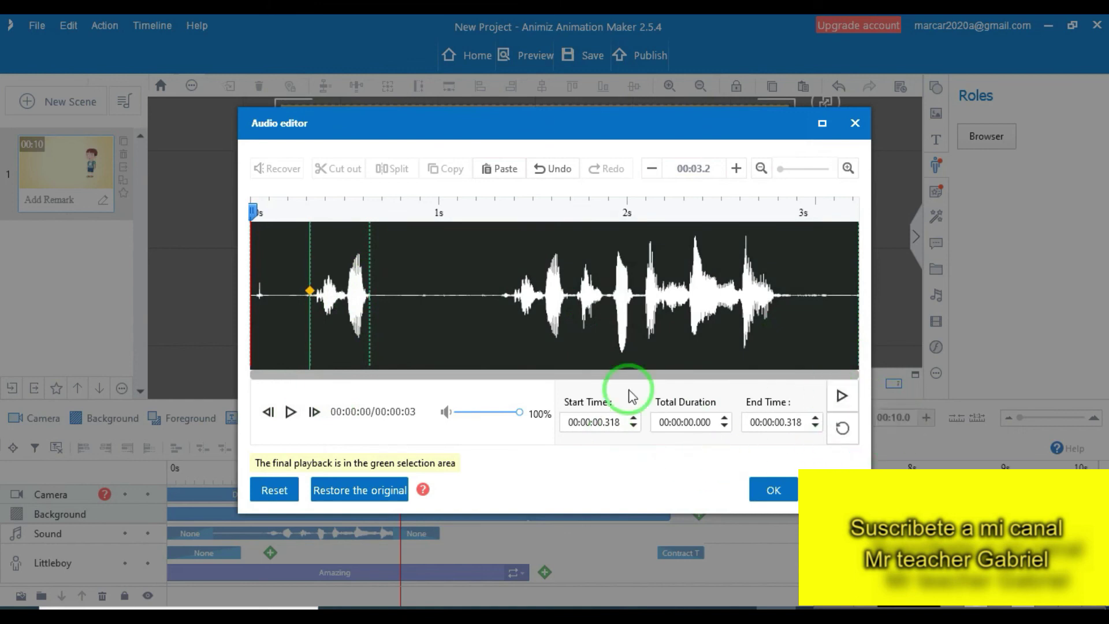
left_click(291, 412)
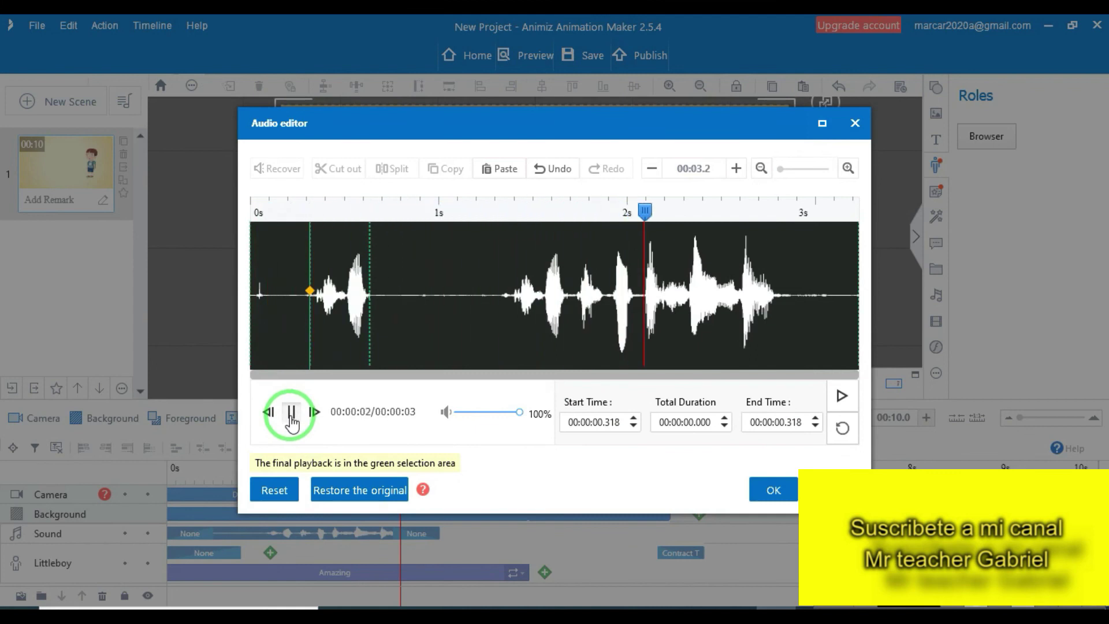
left_click(291, 412)
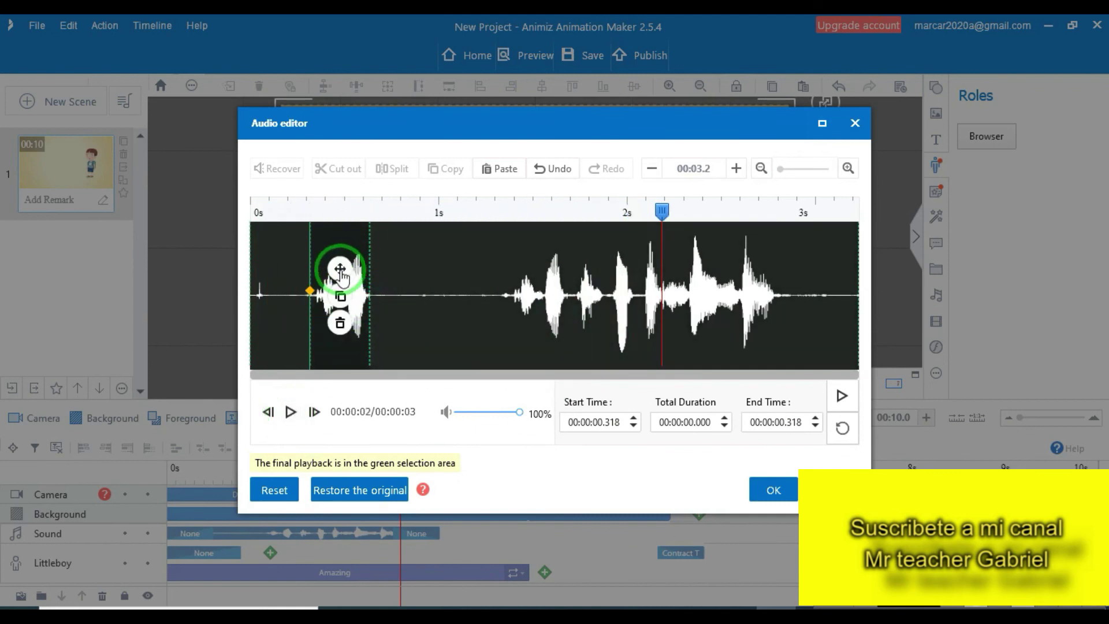
Delete the pasted audio section, then reset the edits and restore the original recording.
left_click(340, 321)
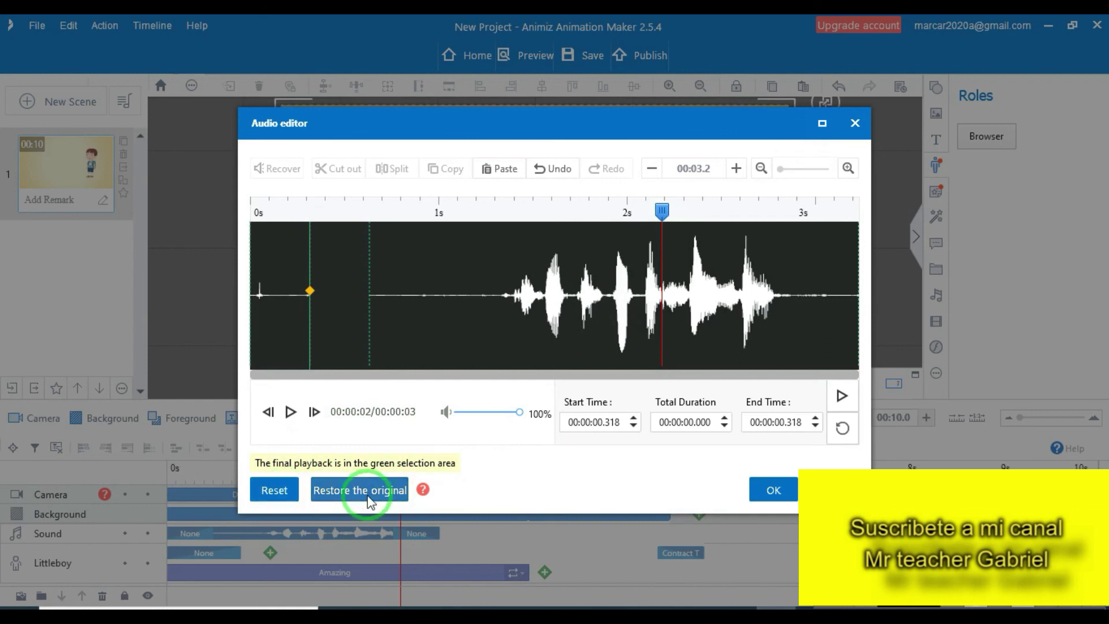
left_click(275, 491)
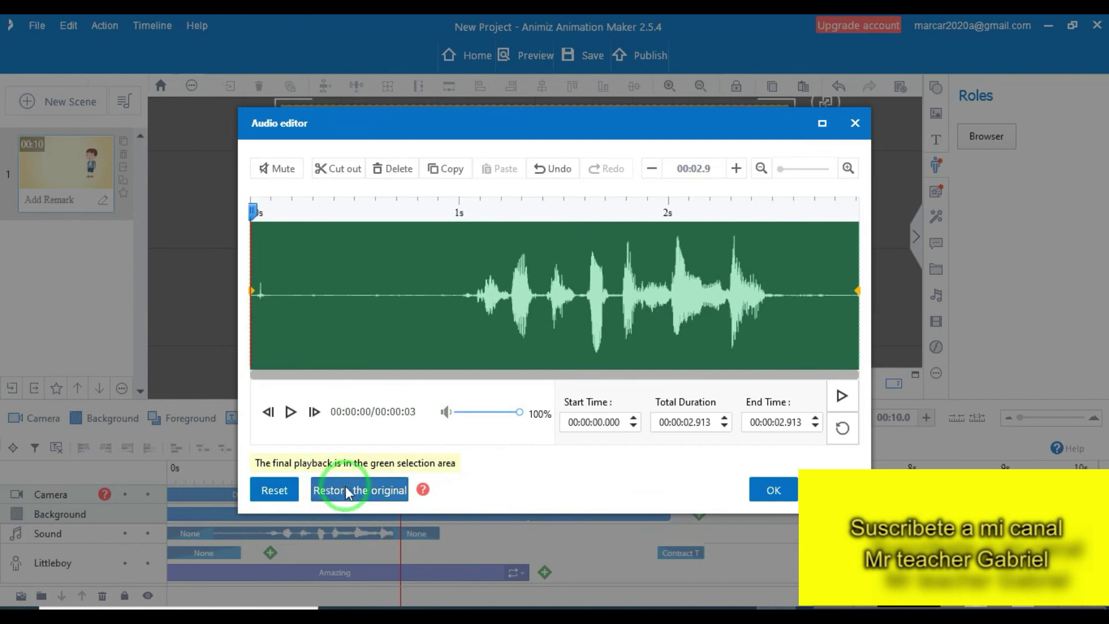
left_click(346, 491)
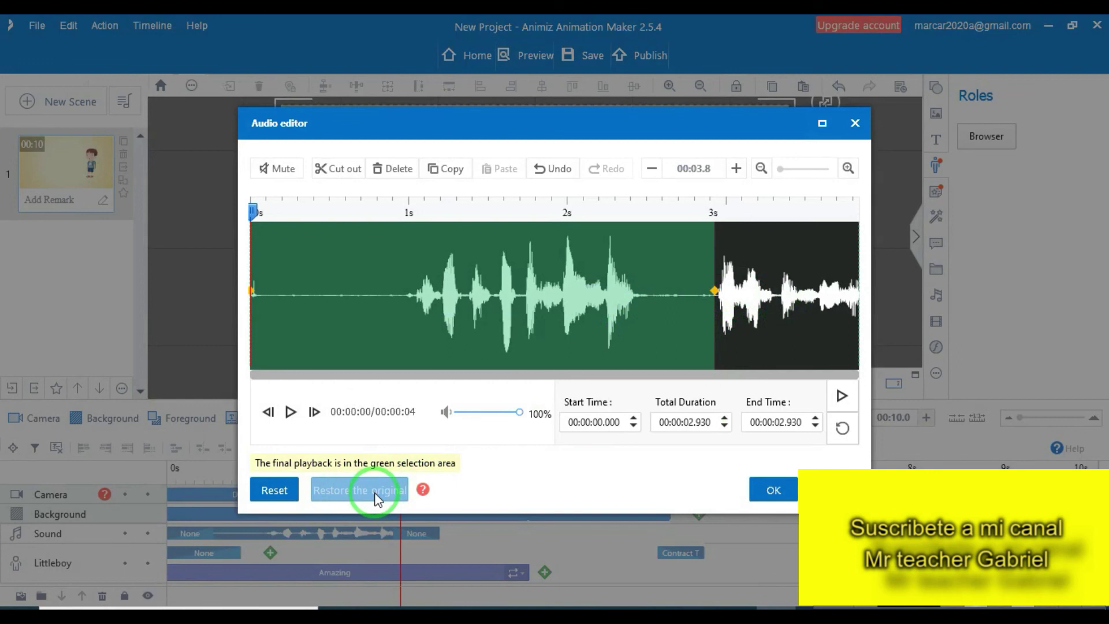
Extend the audio editor's duration to 4.8 s, close the editor, and briefly reopen the voice-over to check it.
left_click(736, 171)
left_click(736, 171)
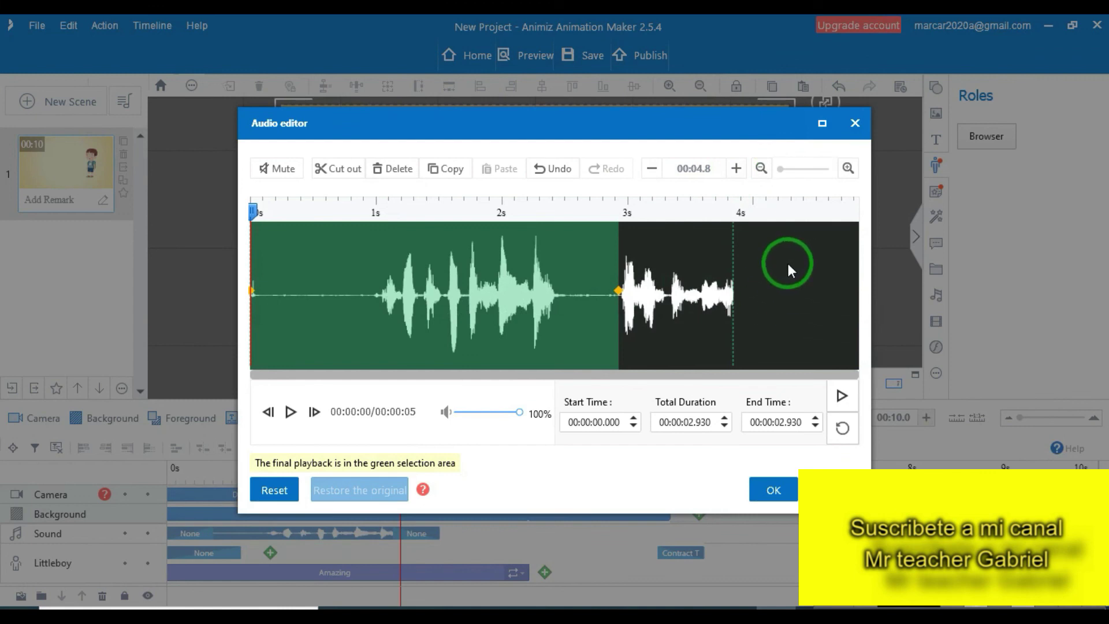
left_click(767, 488)
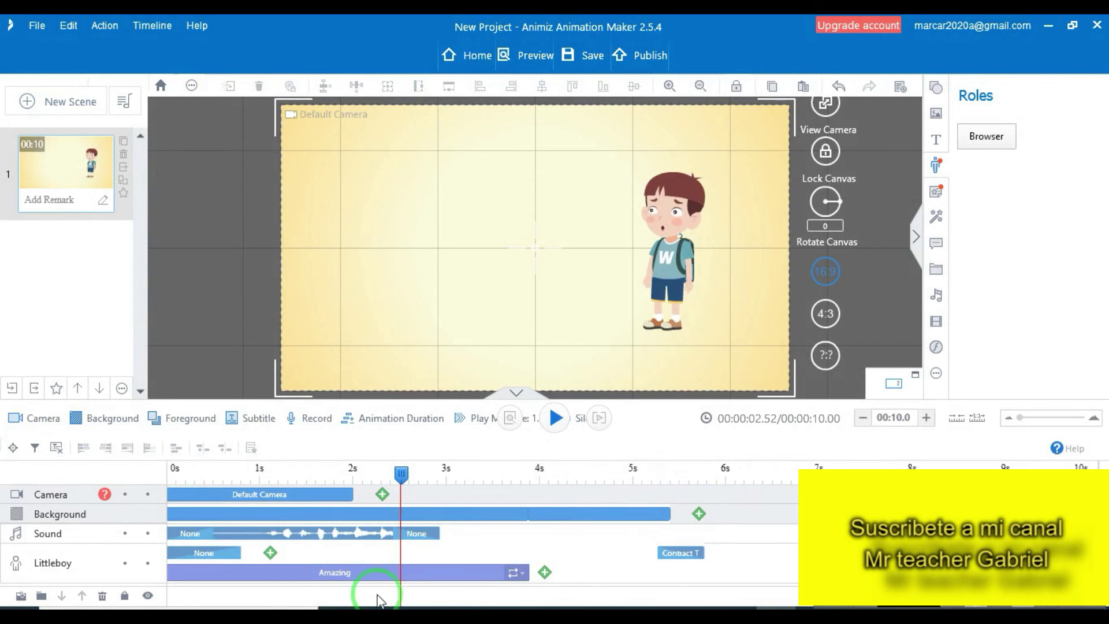
double_click(361, 535)
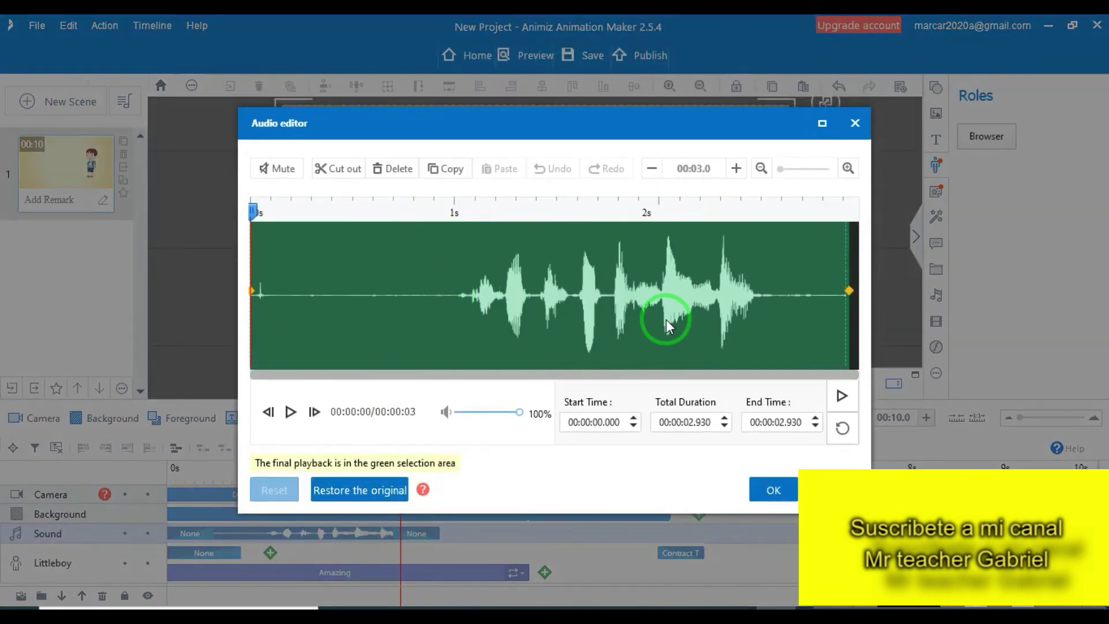
left_click(856, 123)
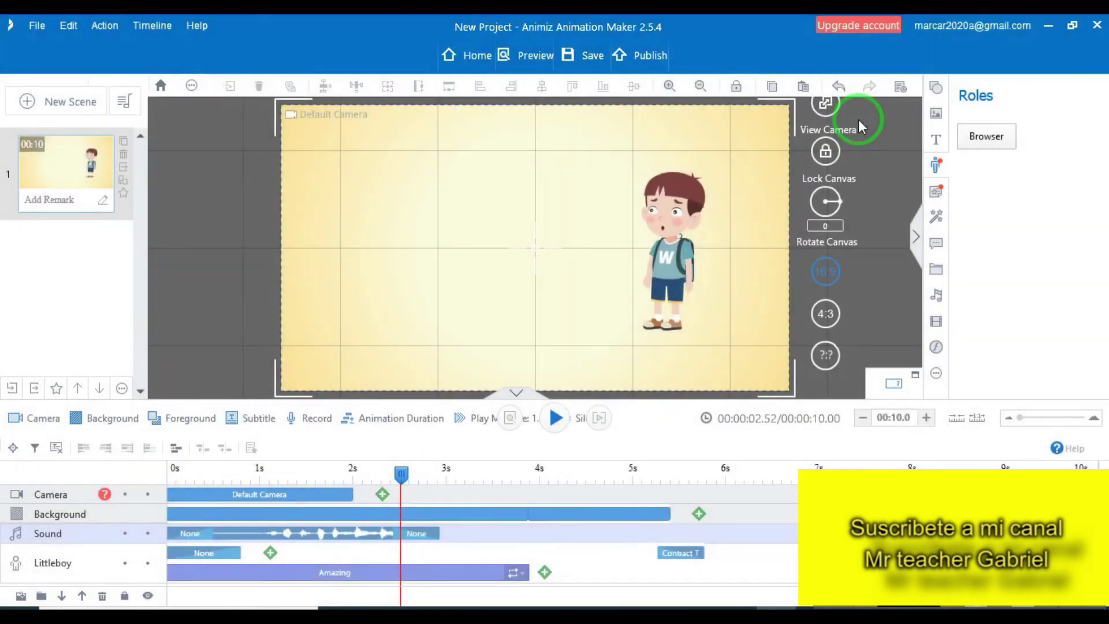